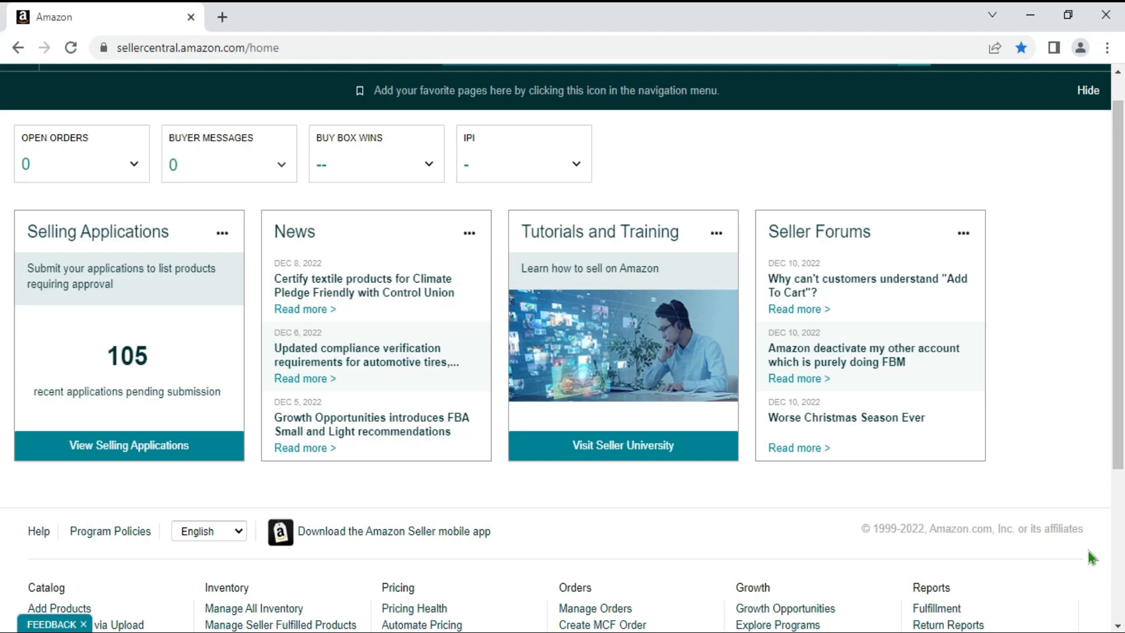
Open the catalog's page for adding products.
scroll(1088, 555, up, 1)
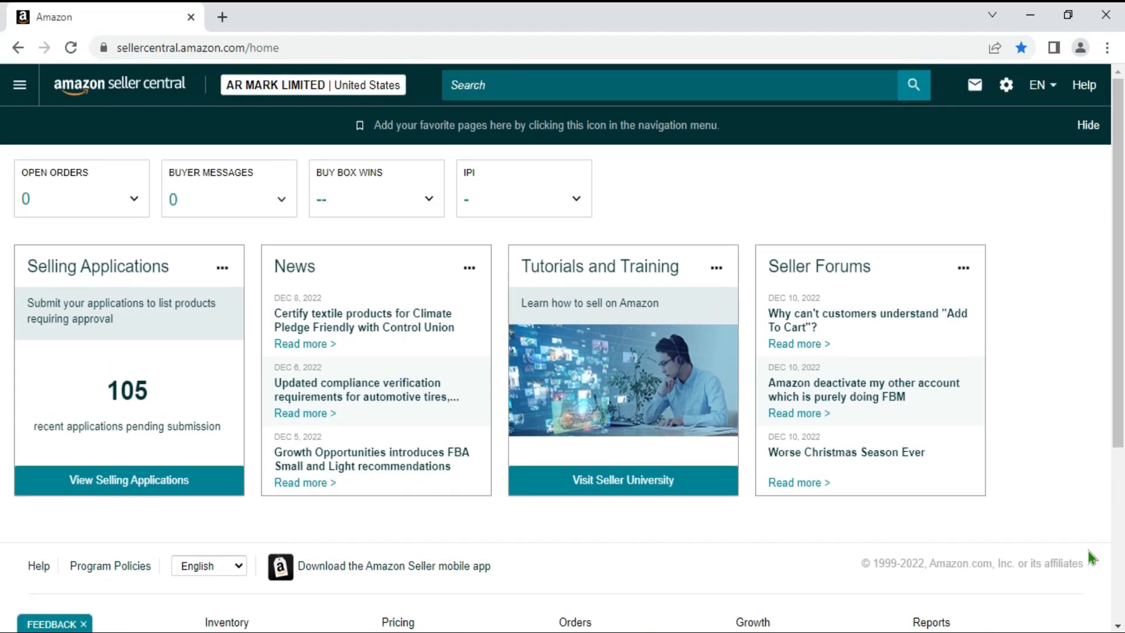
click(19, 89)
mouse_move(187, 159)
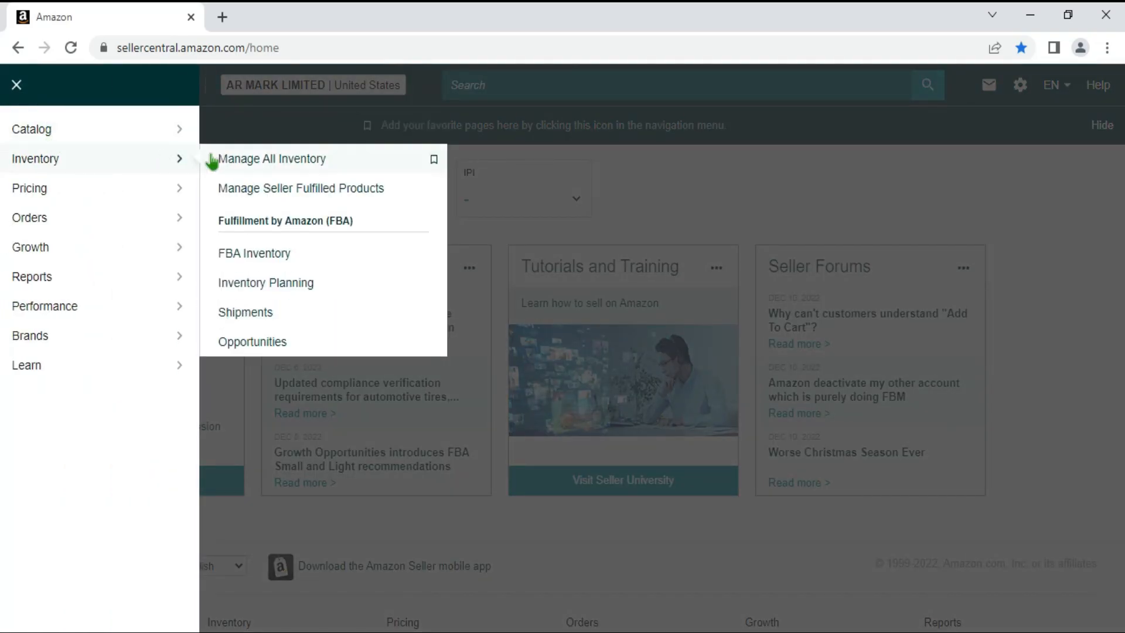
mouse_move(126, 130)
click(250, 136)
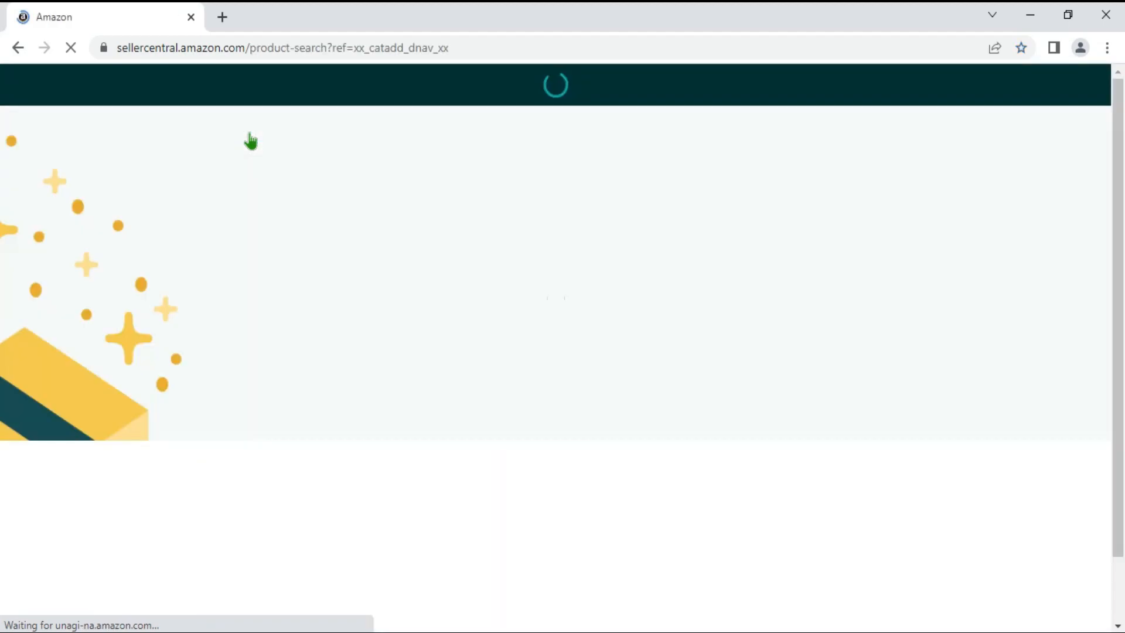
Search Amazon's catalog for "Paper towel".
click(388, 437)
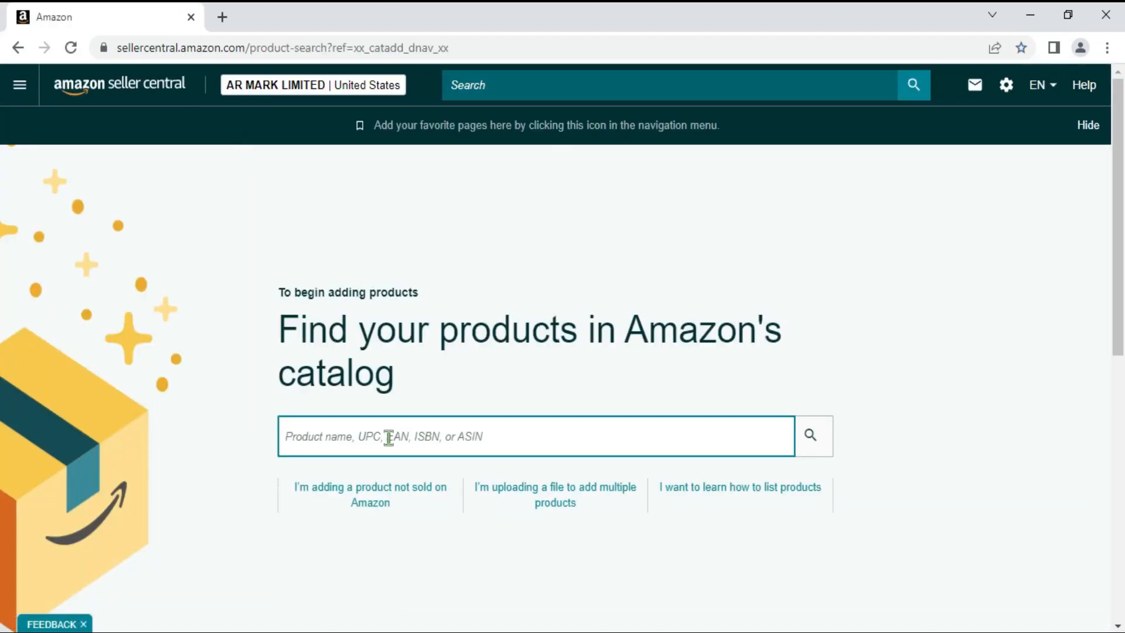
text(Pap)
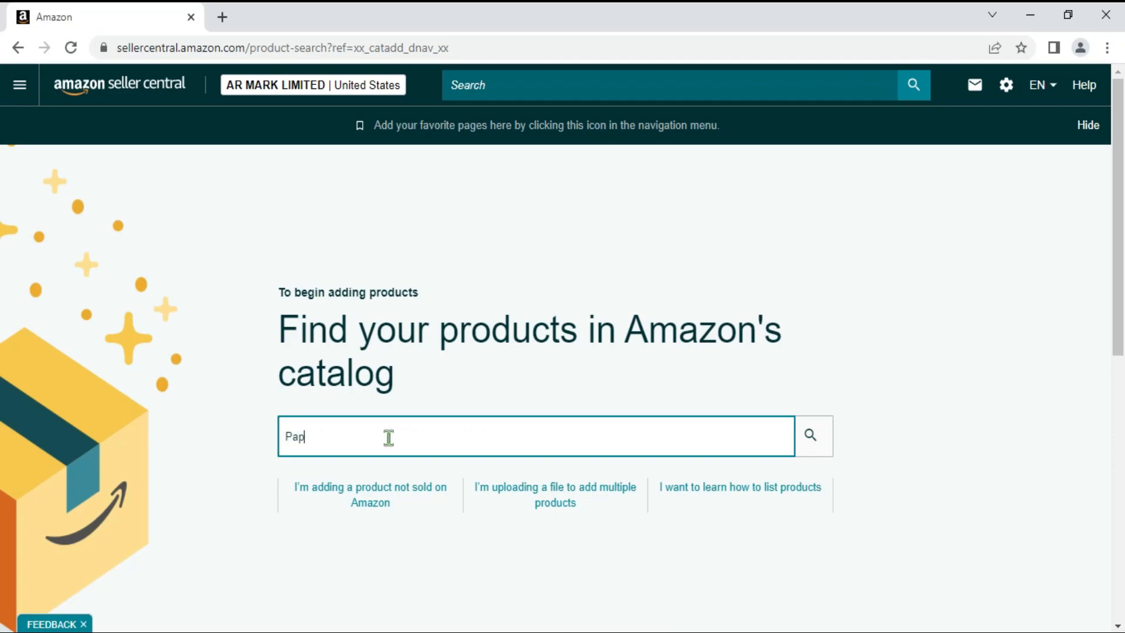
text(er towel)
key(Return)
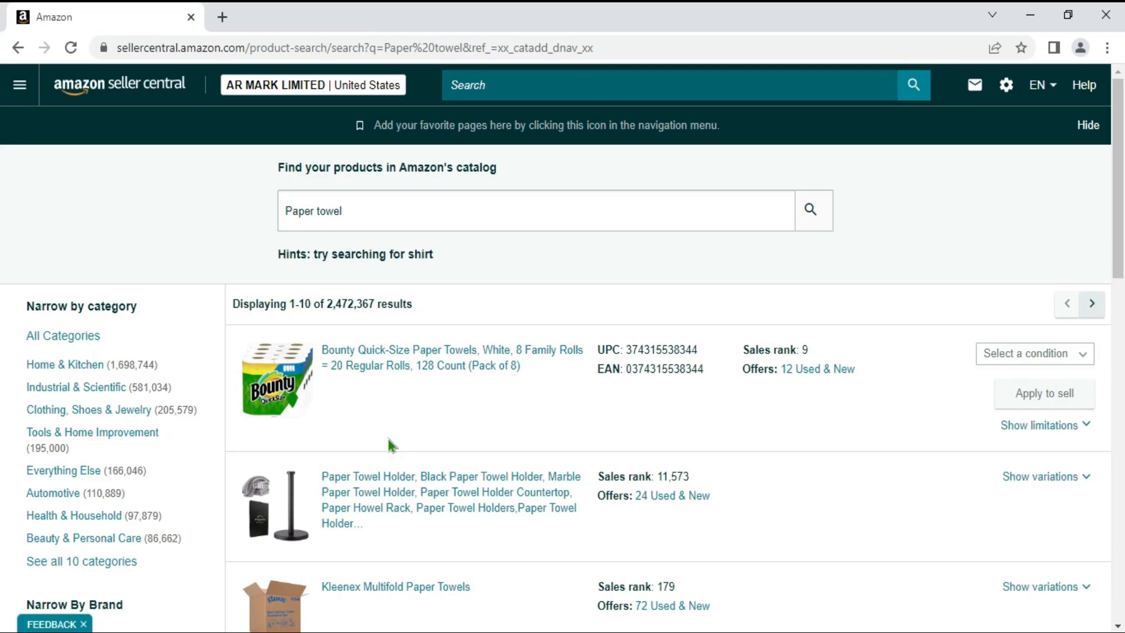
On the second page of results, show the variations of the Arthur Court Paper Towel Holder.
scroll(389, 440, down, 7)
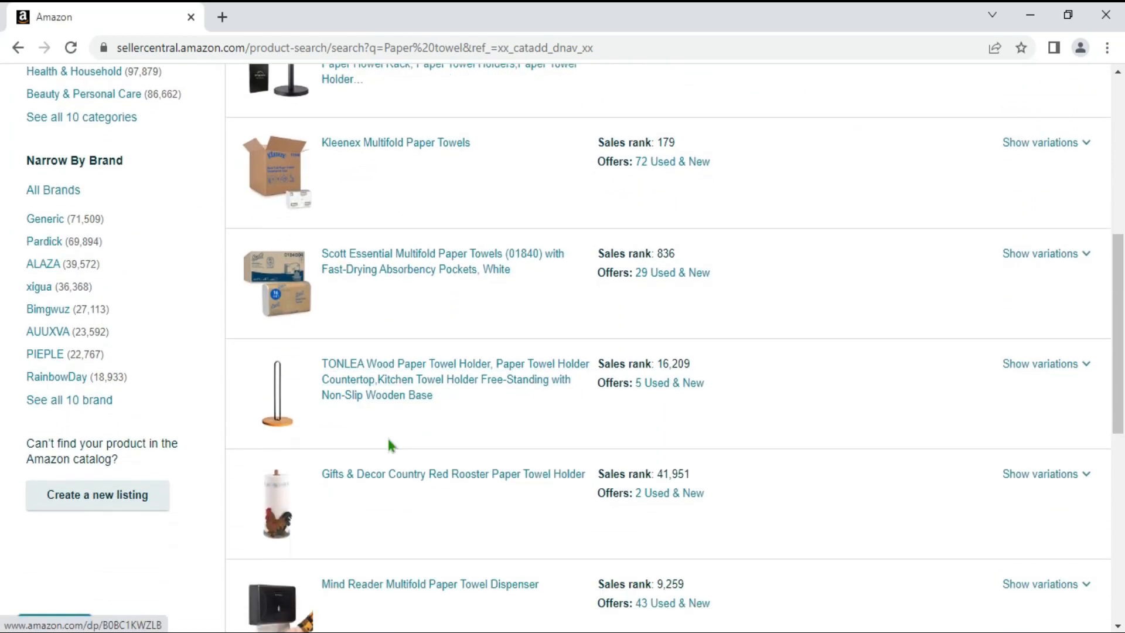
scroll(389, 441, down, 8)
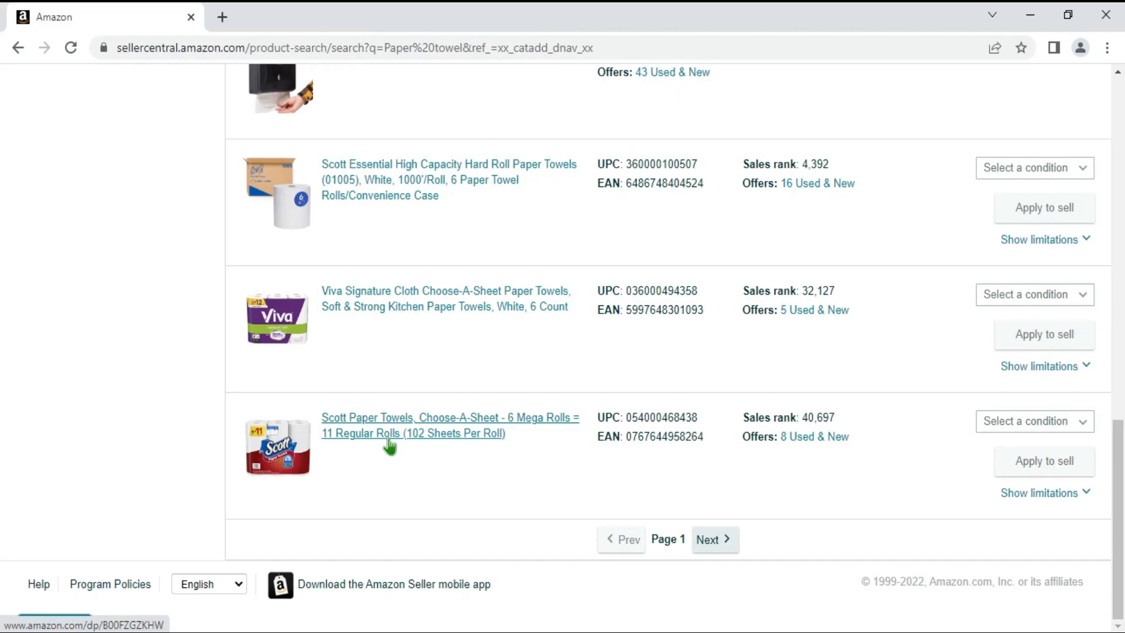
click(700, 535)
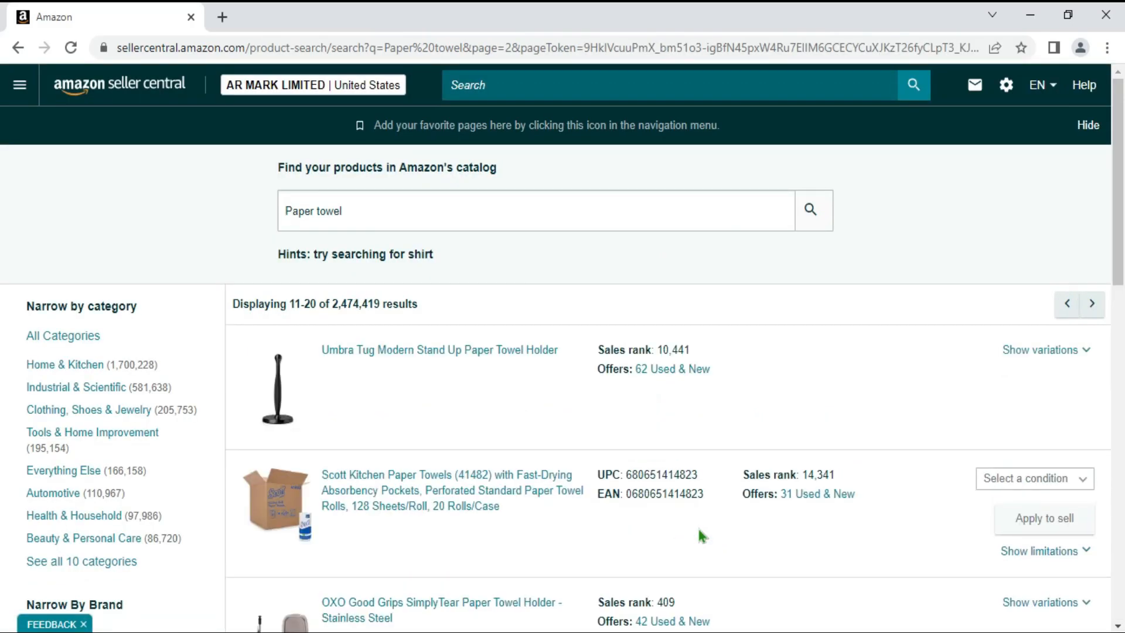
scroll(700, 535, down, 7)
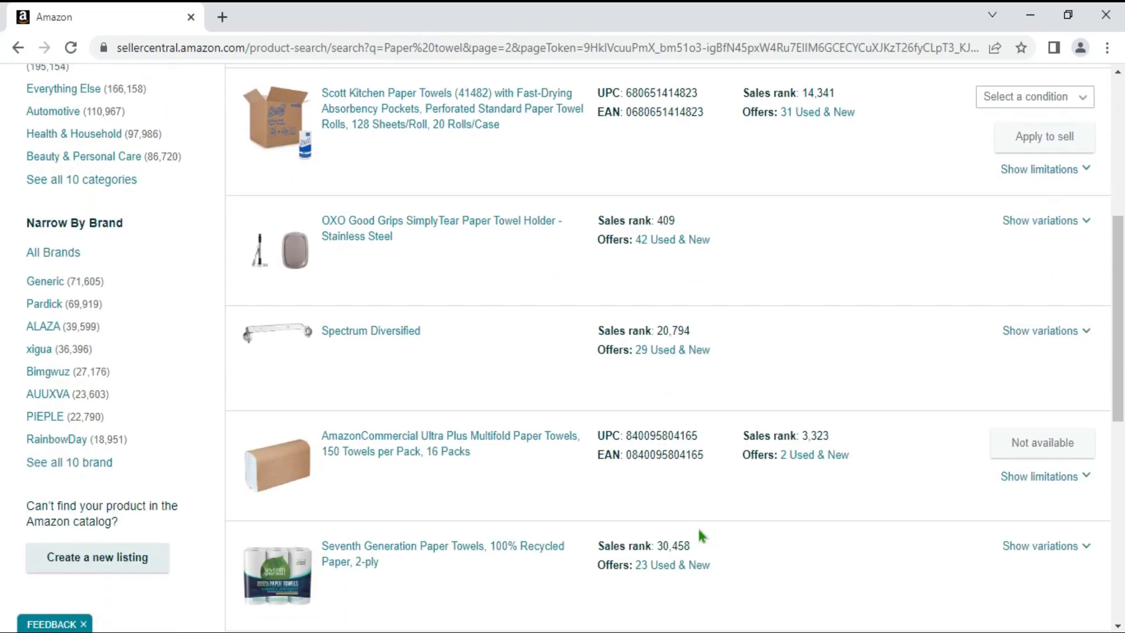
scroll(700, 534, down, 9)
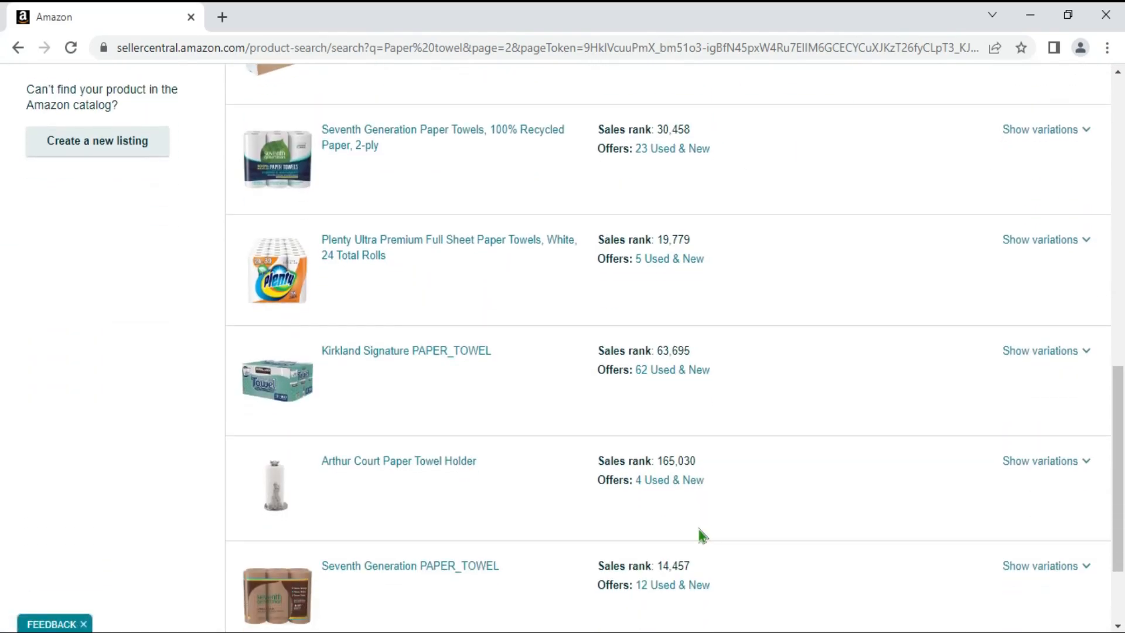
click(1037, 330)
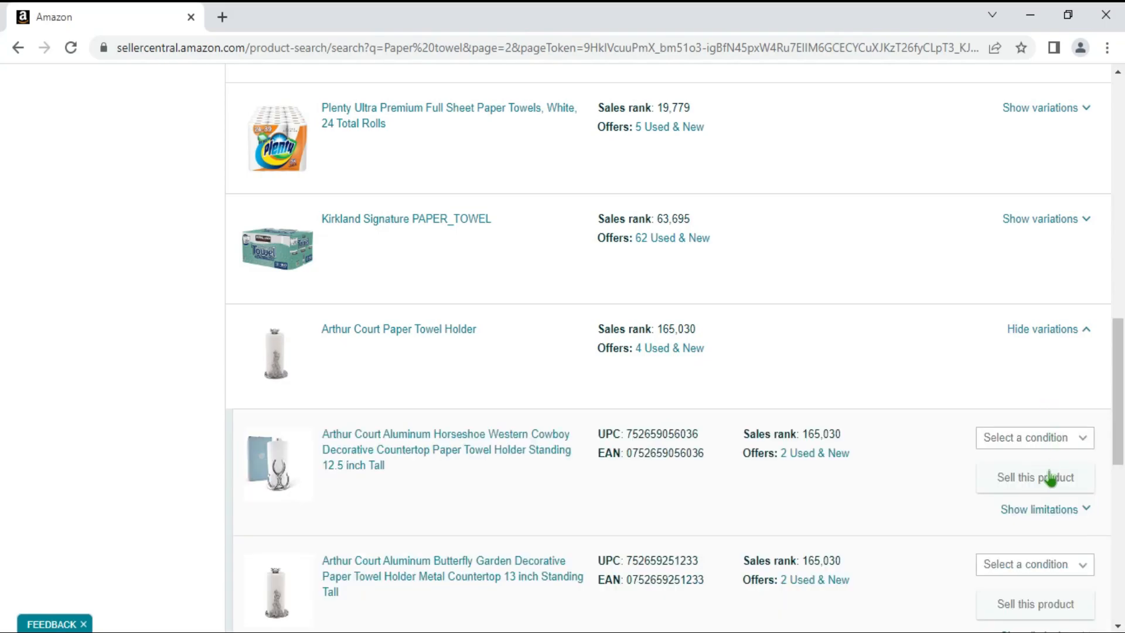
Choose the Collectible condition for the Horseshoe Western Cowboy variation and start an offer to sell it.
click(1046, 444)
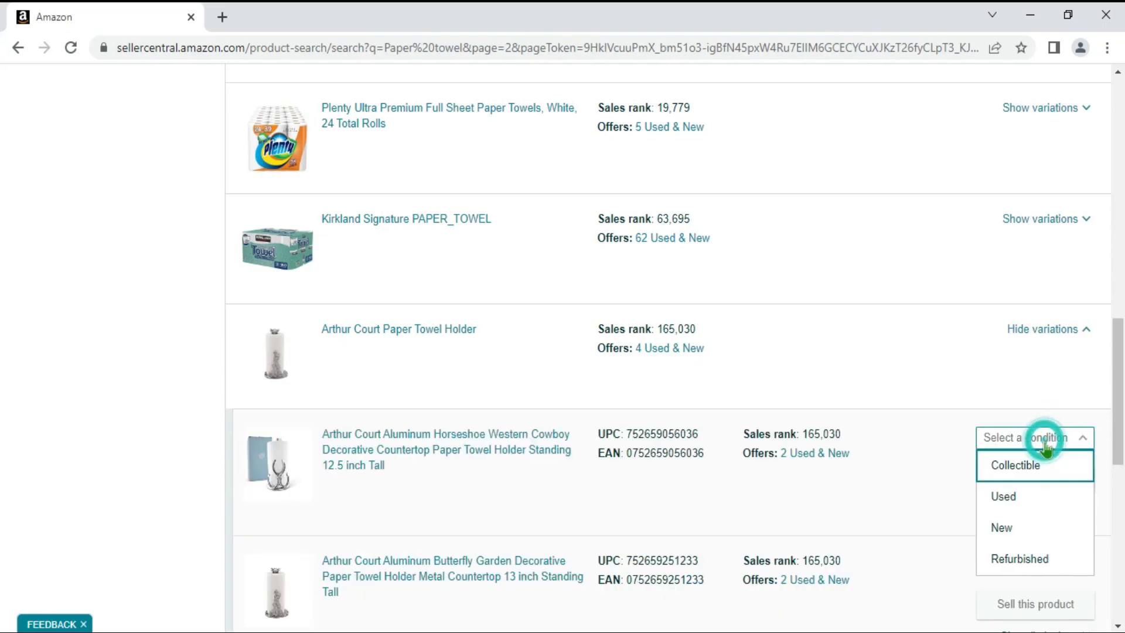
click(1014, 466)
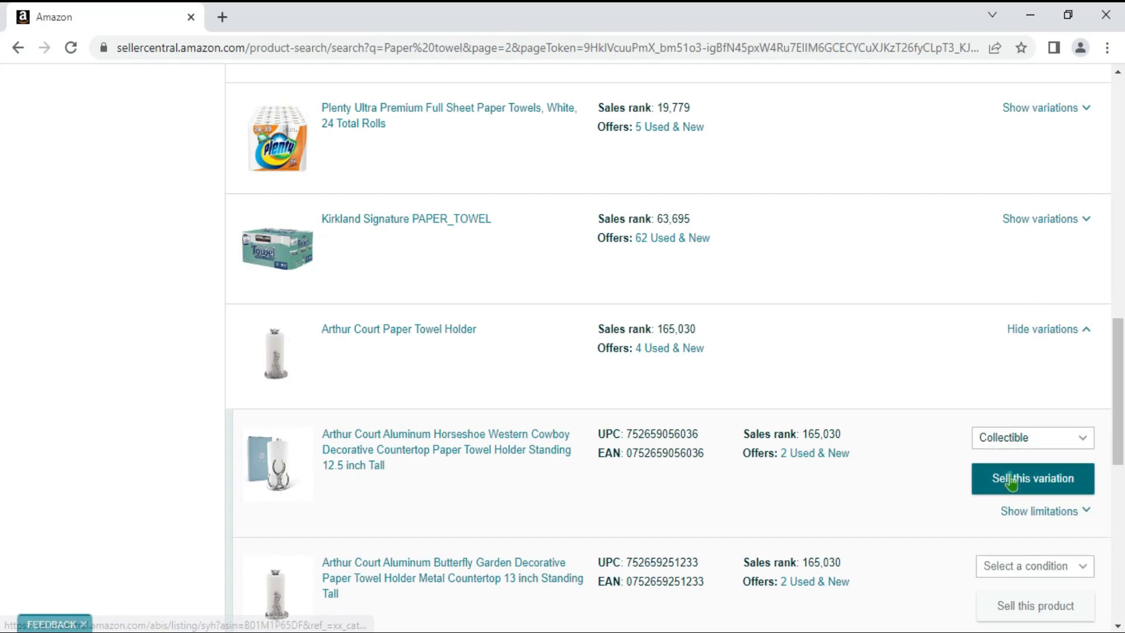
click(1009, 475)
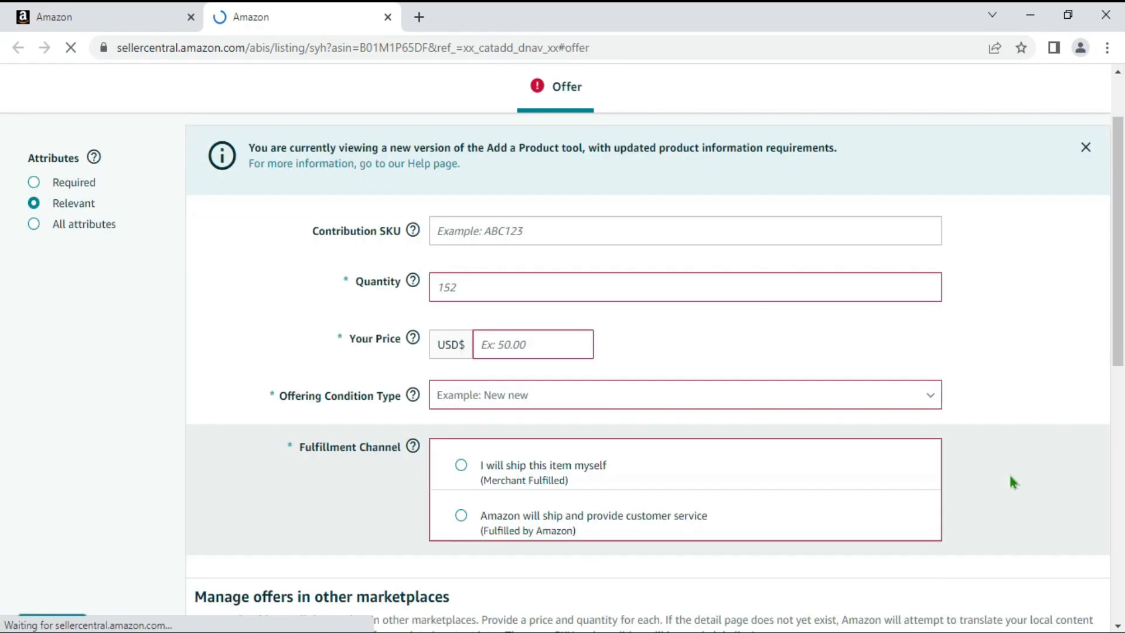
Set the offer's price to 12.99 USD, leaving the contribution SKU and quantity blank.
click(495, 231)
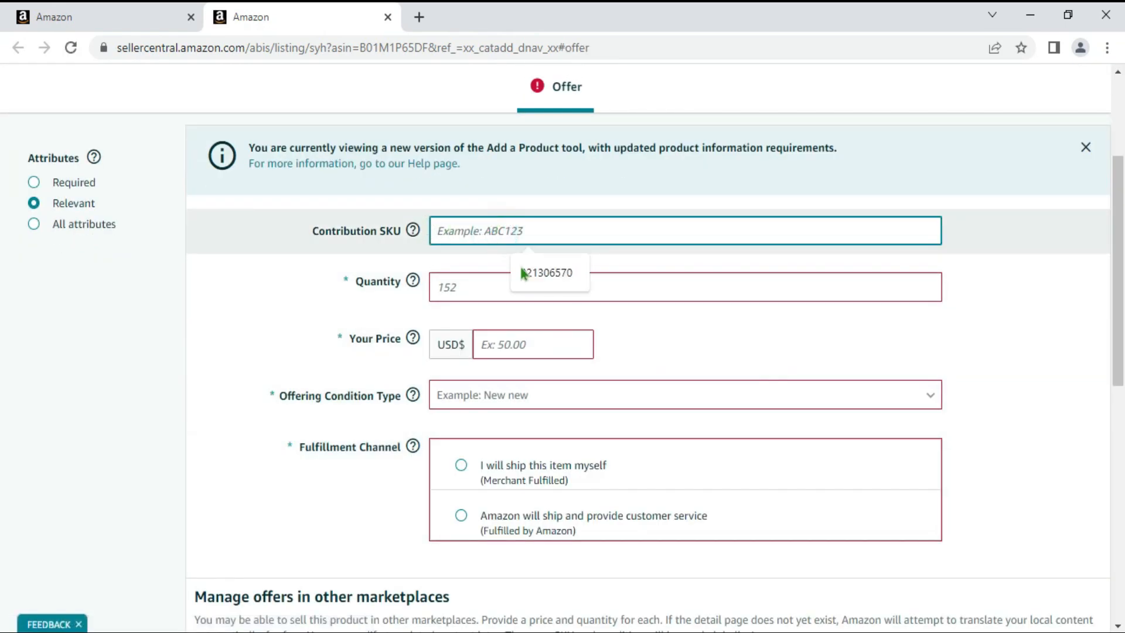
click(477, 285)
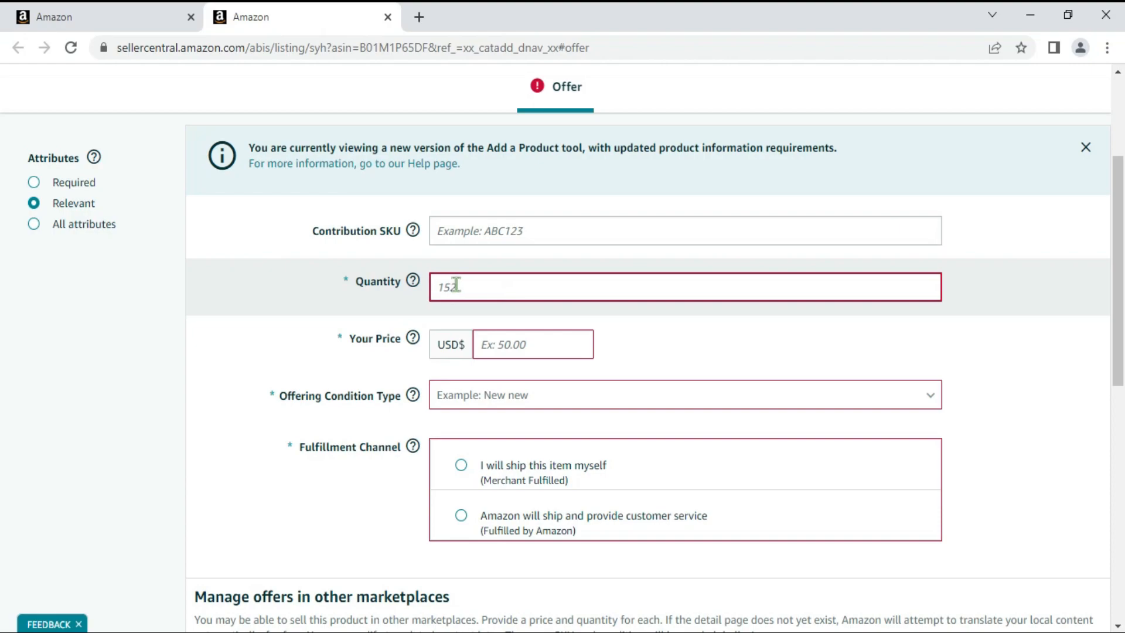
click(506, 331)
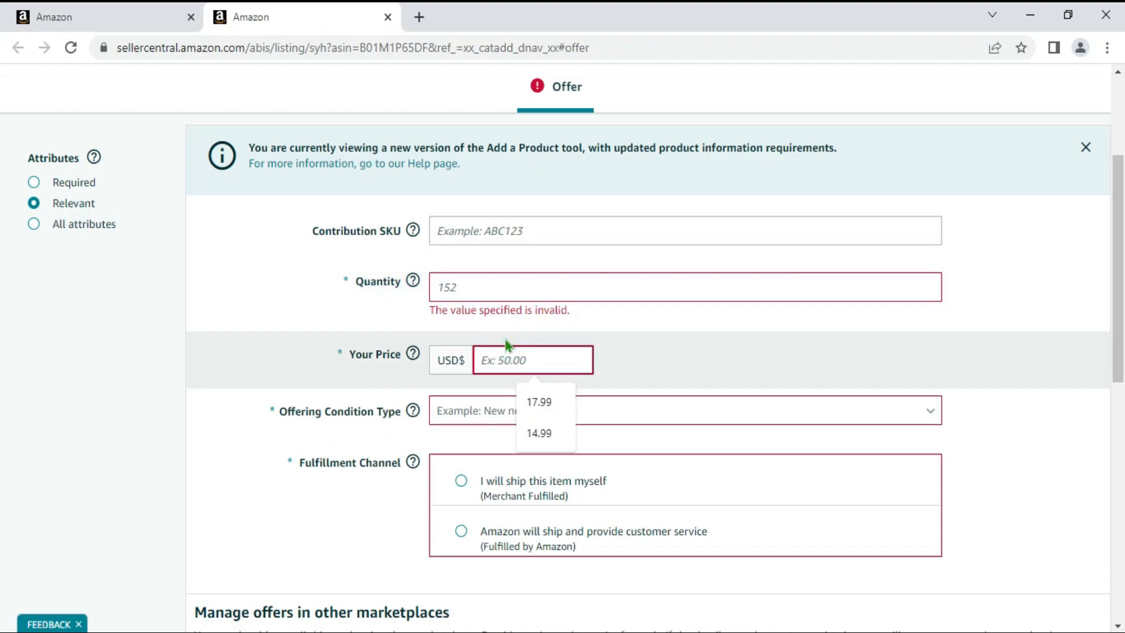
text(12)
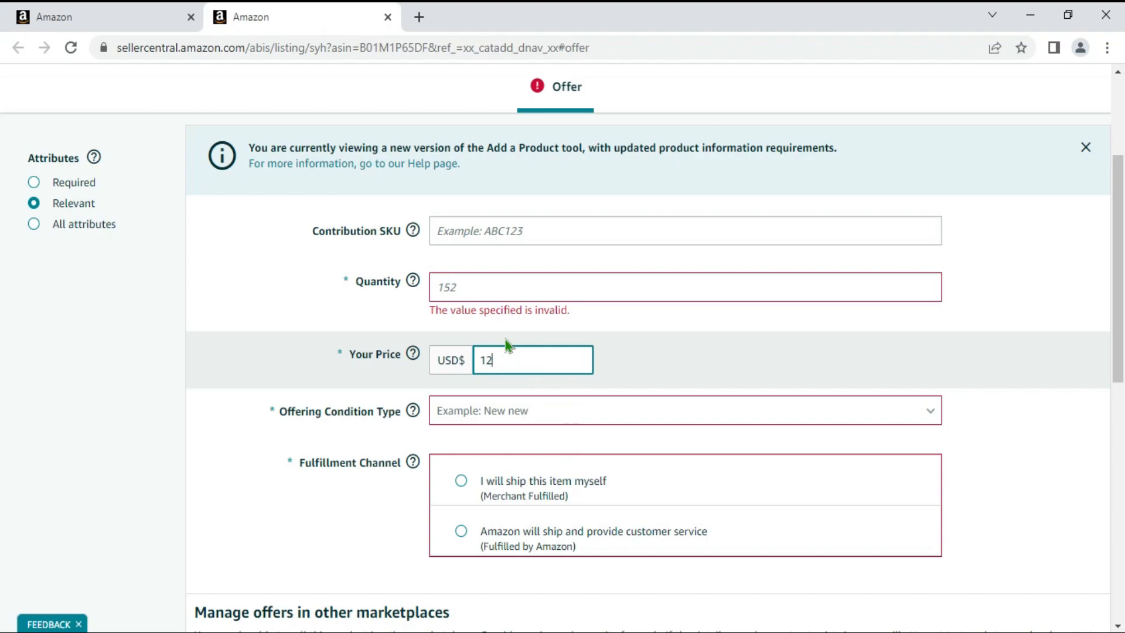
text(.99)
Set the offering condition type to New - OEM and the fulfillment channel to Fulfilled by Amazon.
click(508, 407)
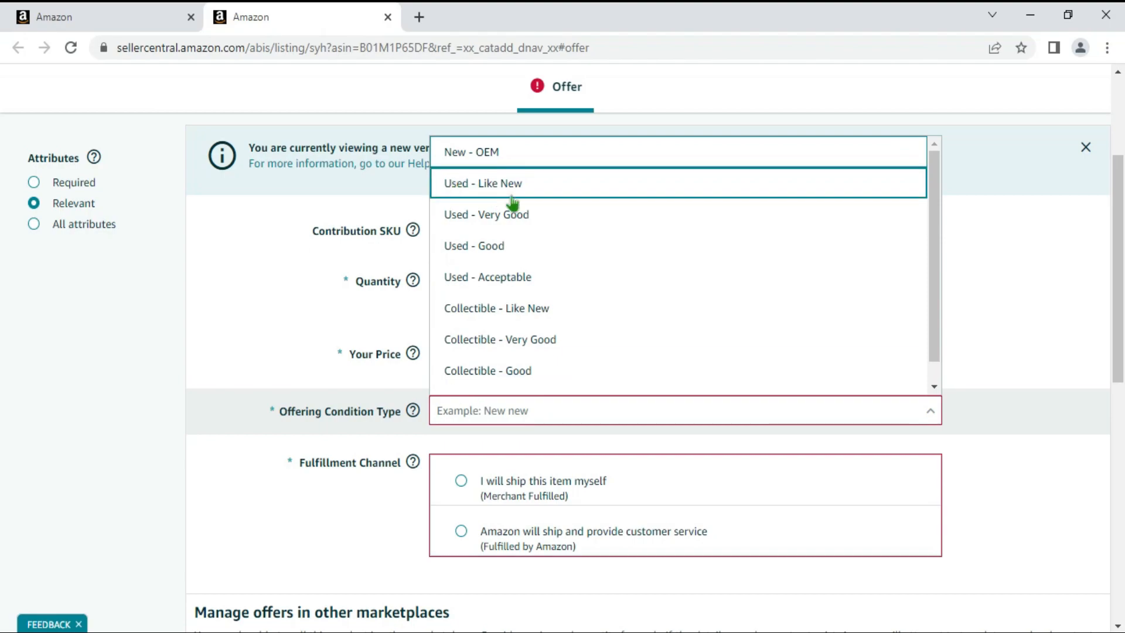
click(482, 154)
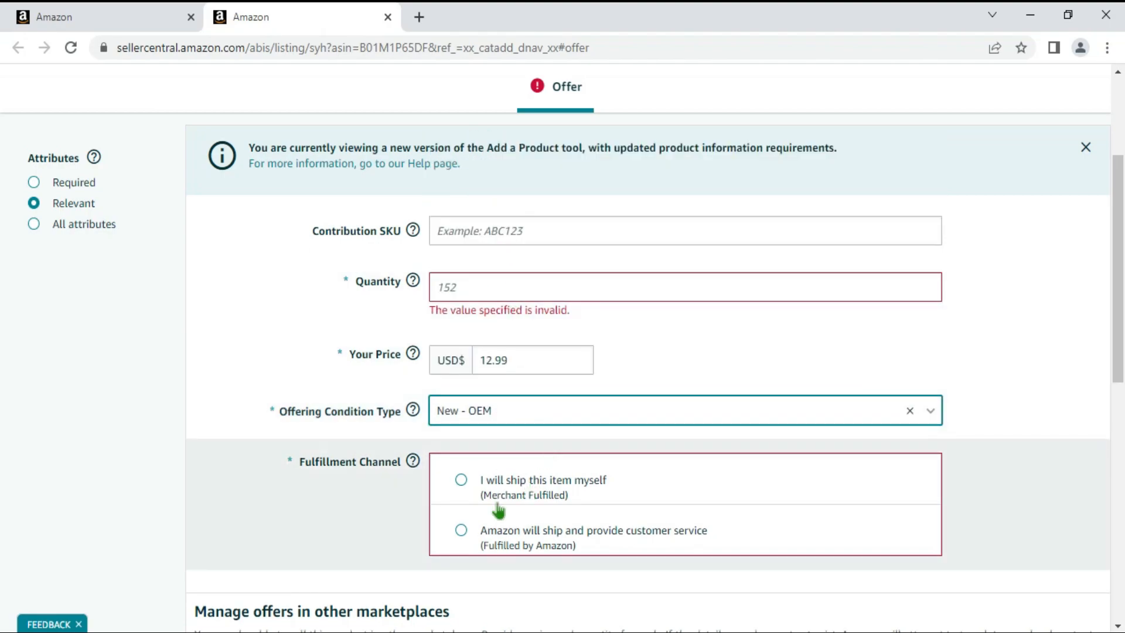
click(461, 530)
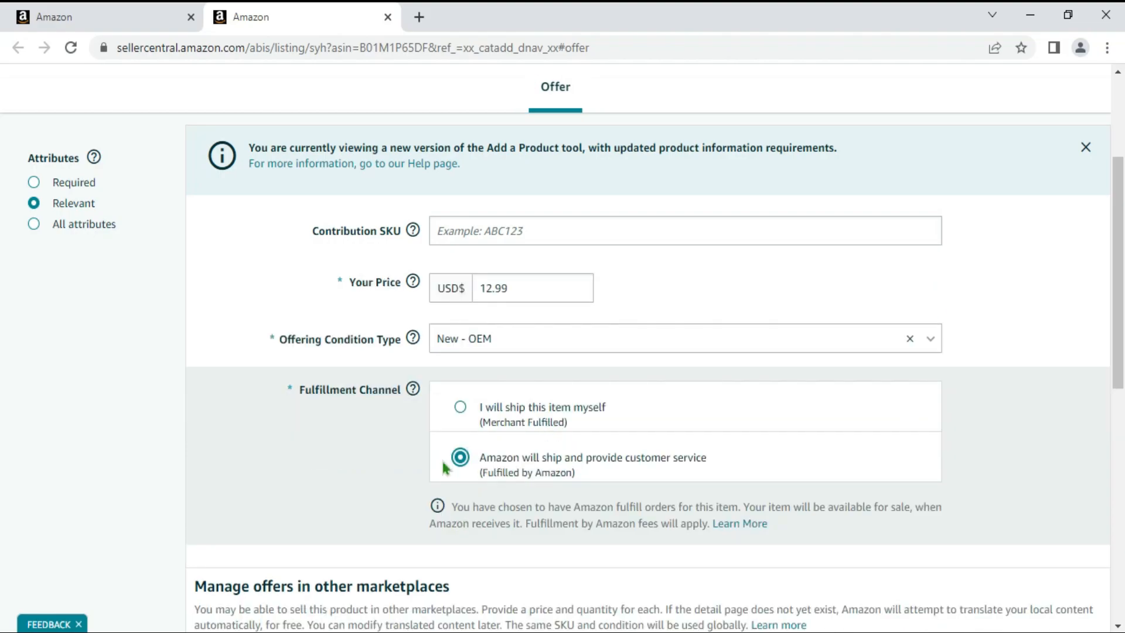
Close the offer form without saving it and open the Manage All Inventory page.
drag(1122, 345, 1121, 556)
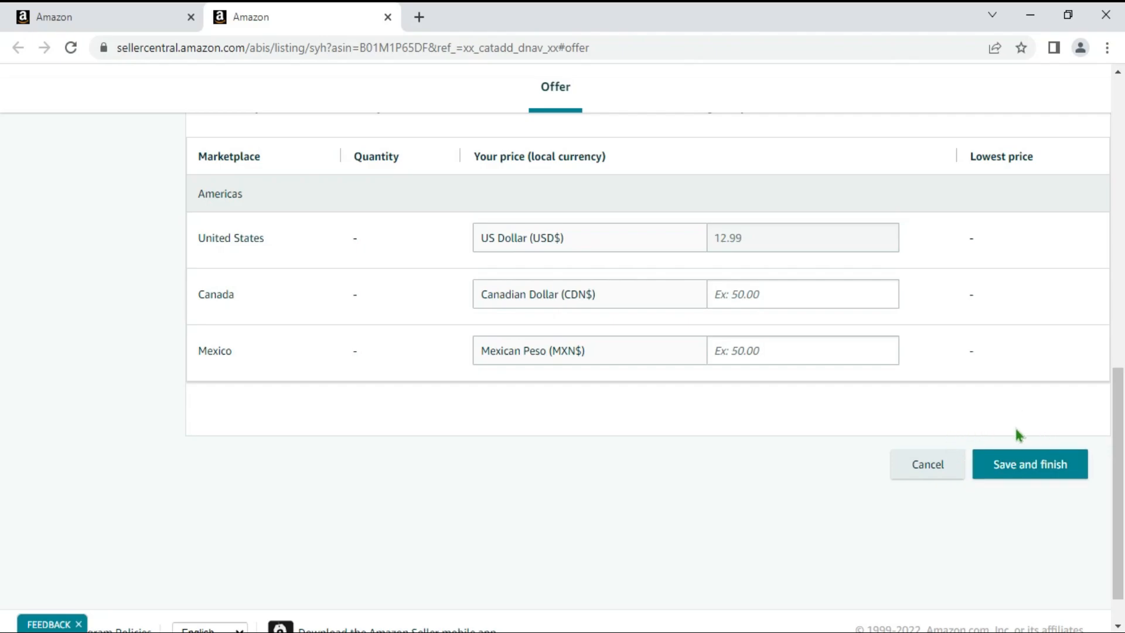
click(387, 17)
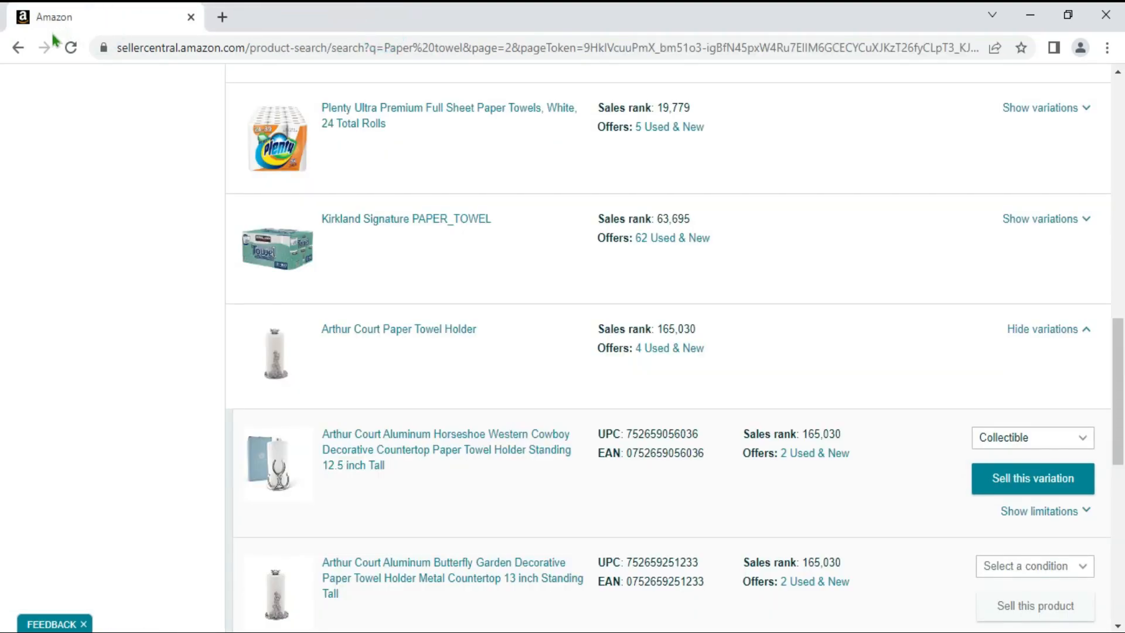
click(18, 49)
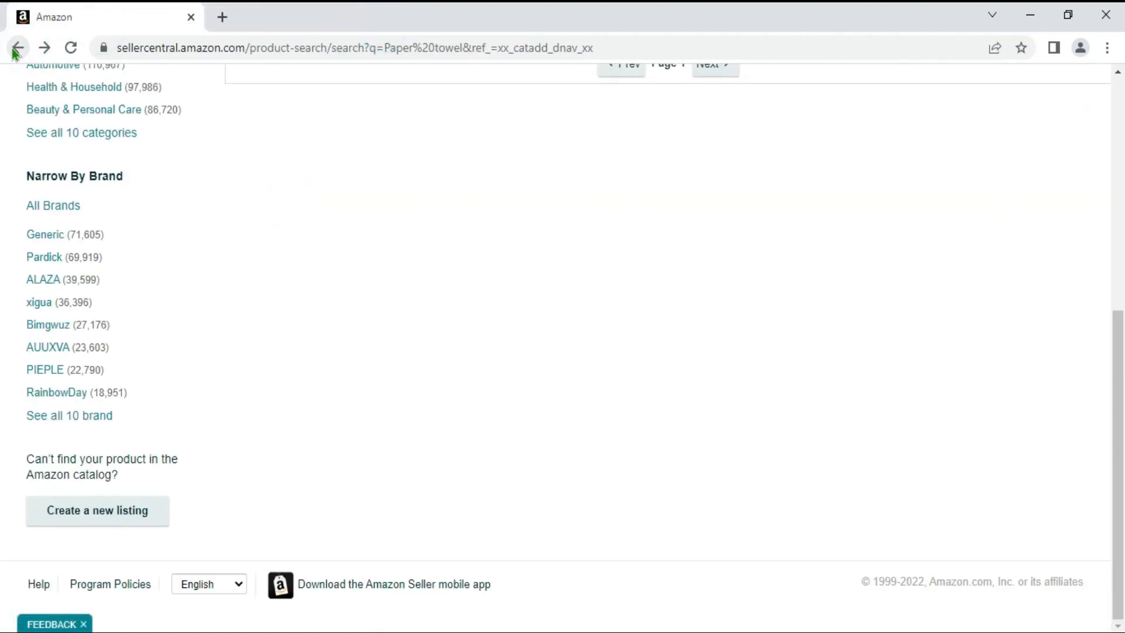
click(16, 50)
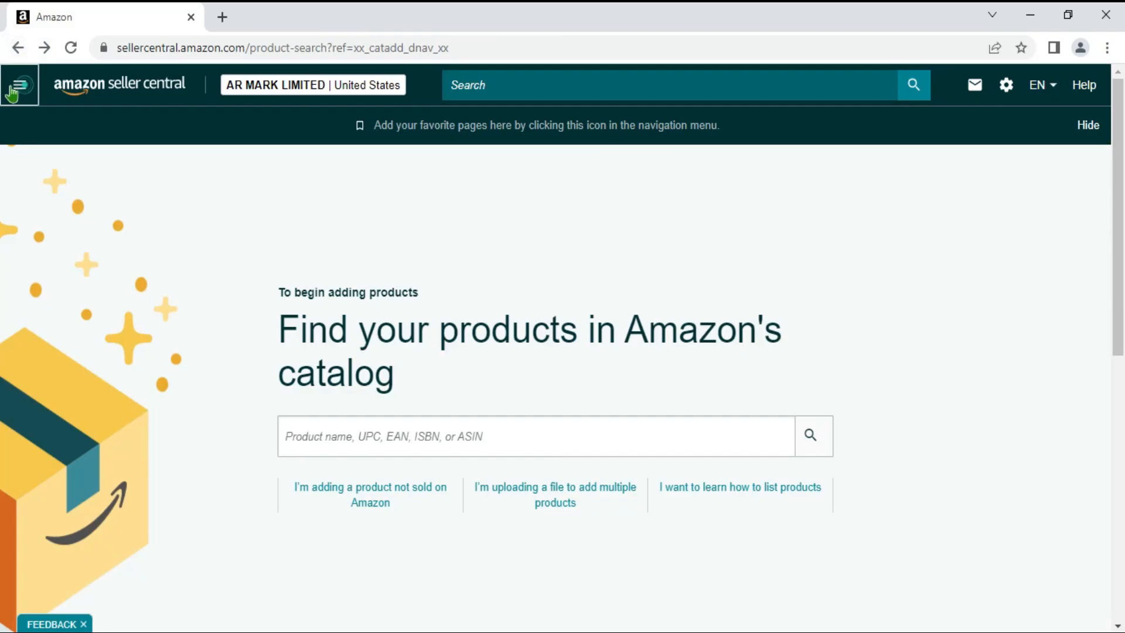
click(13, 89)
mouse_move(146, 166)
click(247, 167)
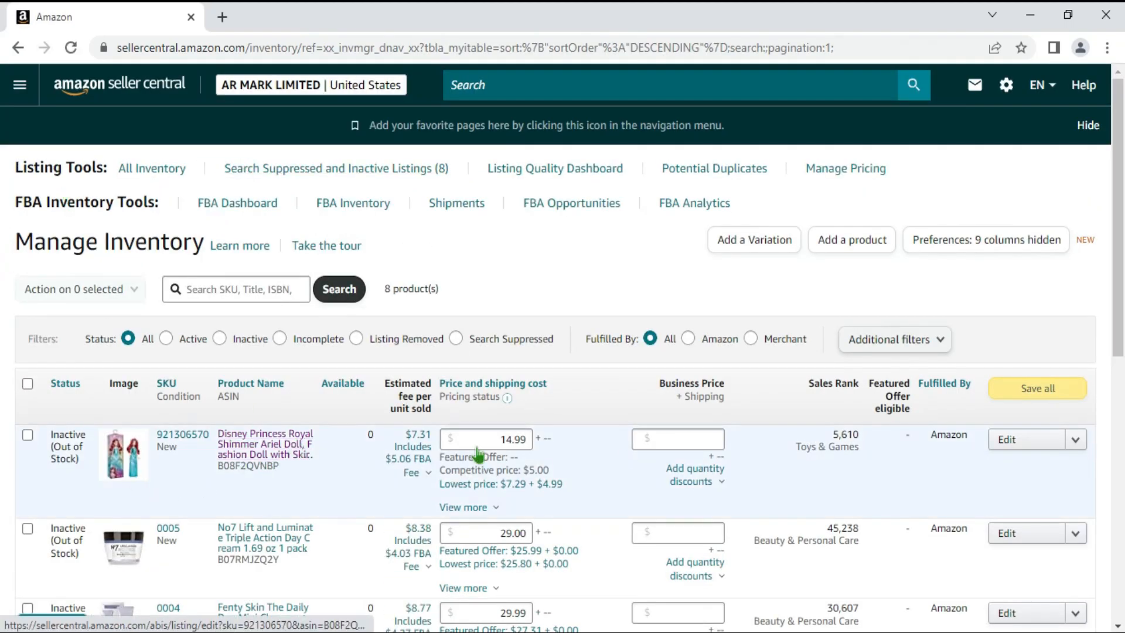
Select the No7 Lift and Luminate day cream listing and open its item label printing page.
click(28, 529)
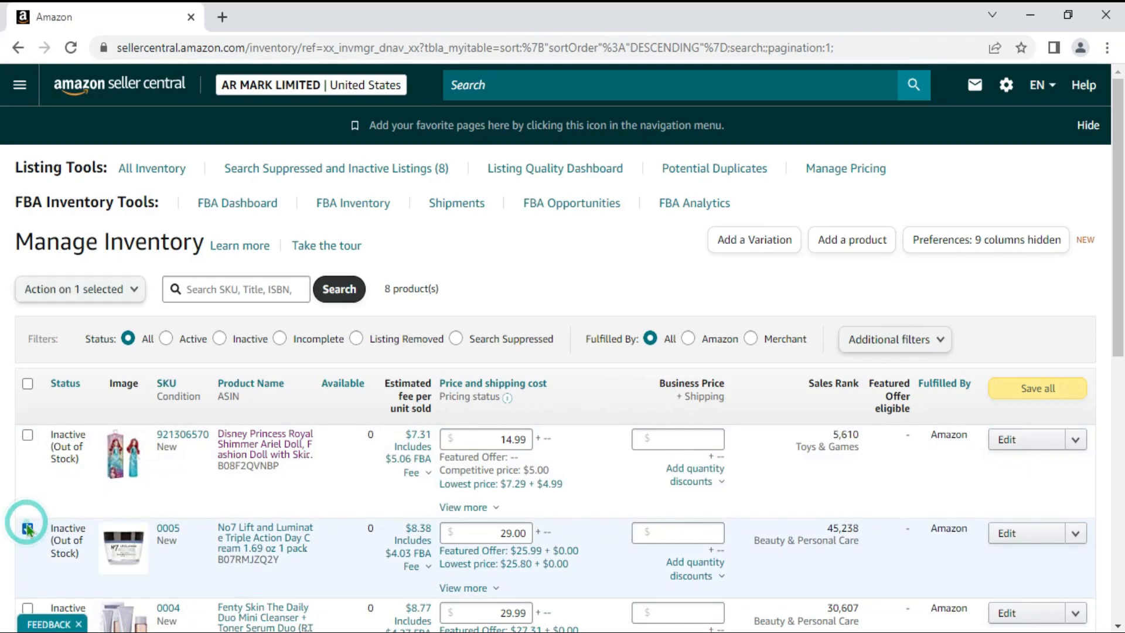
click(111, 291)
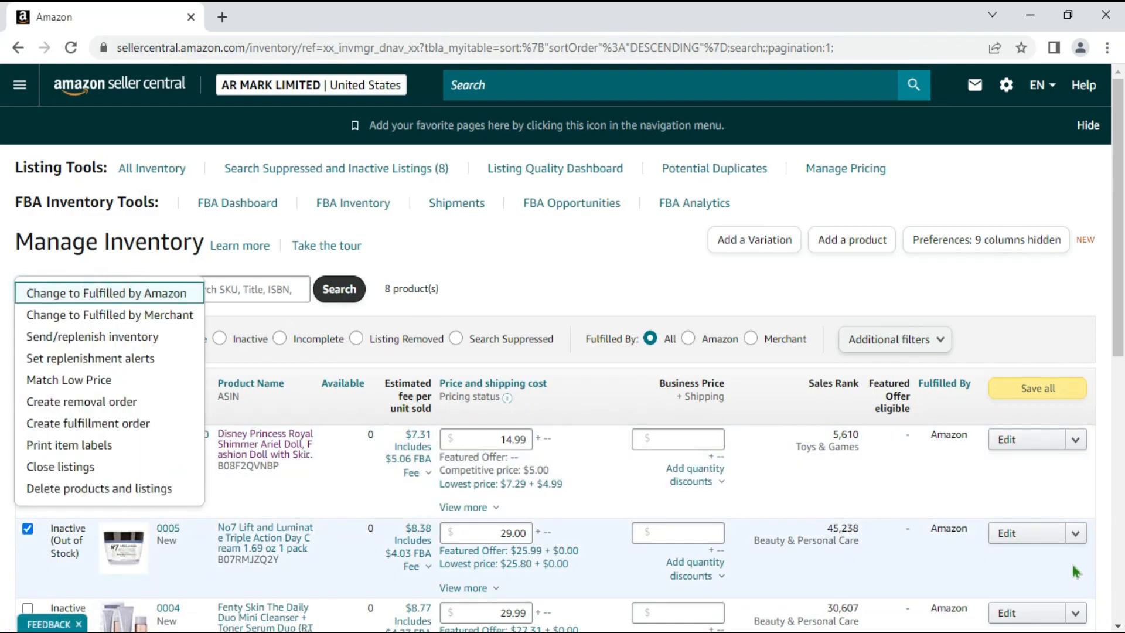
click(1075, 533)
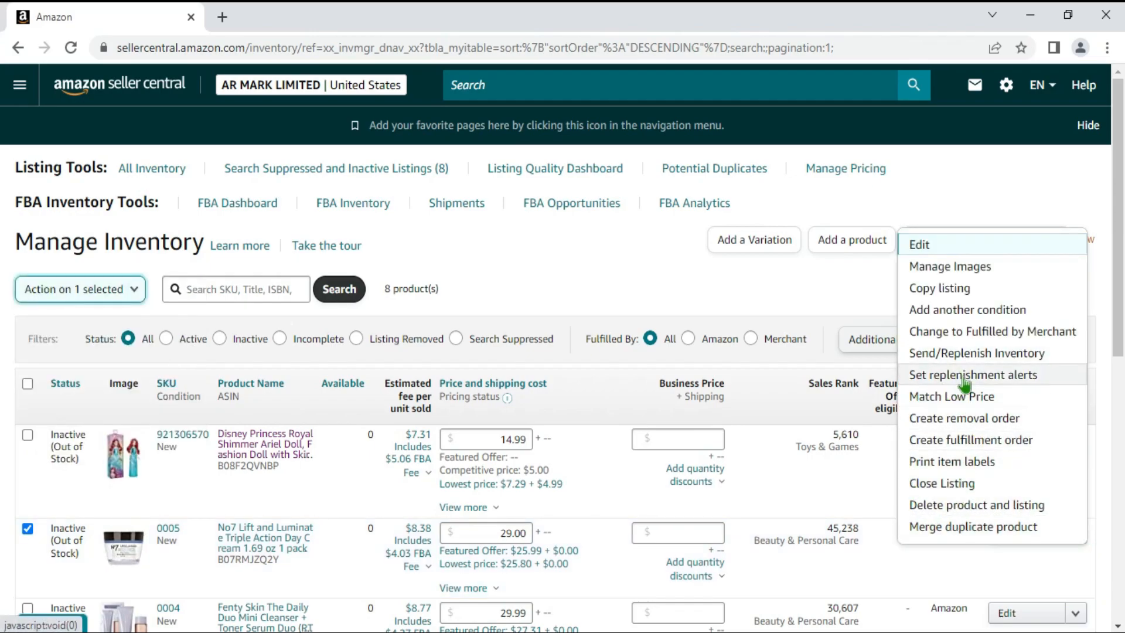
click(938, 463)
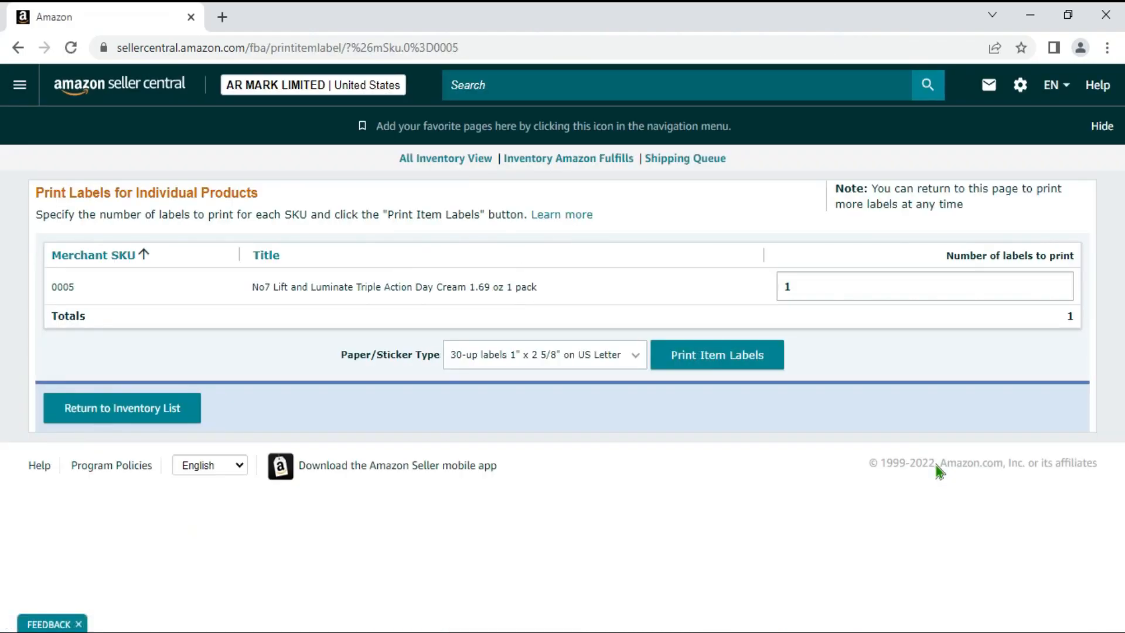
Set the number of labels for the No7 day cream to 10 and print the item labels, acknowledging the barcode reminder.
click(798, 284)
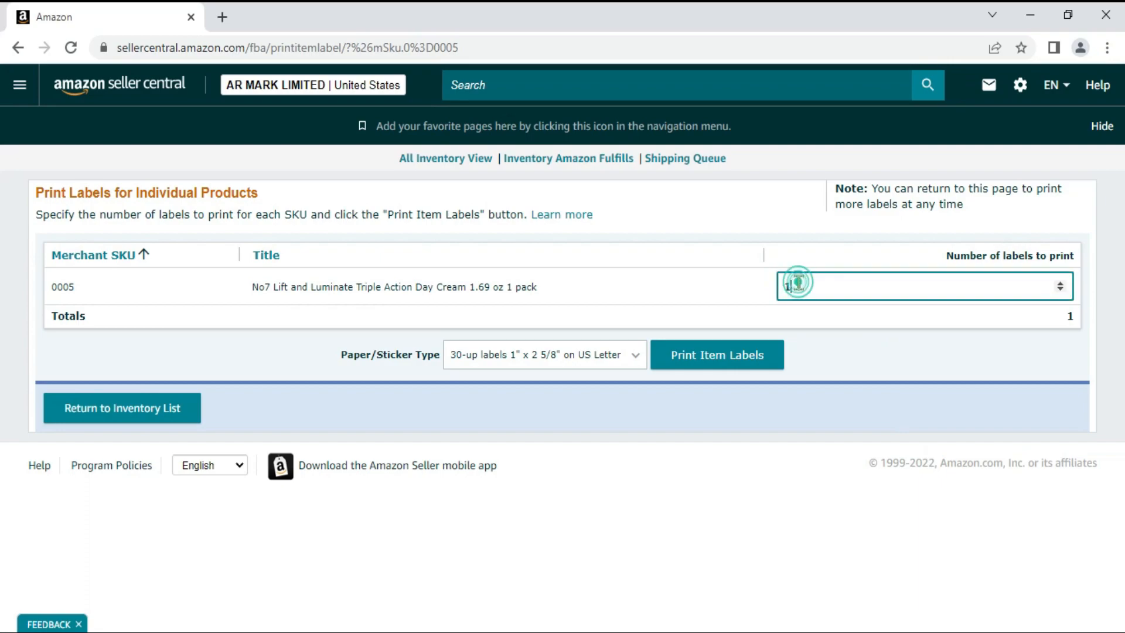
text(0)
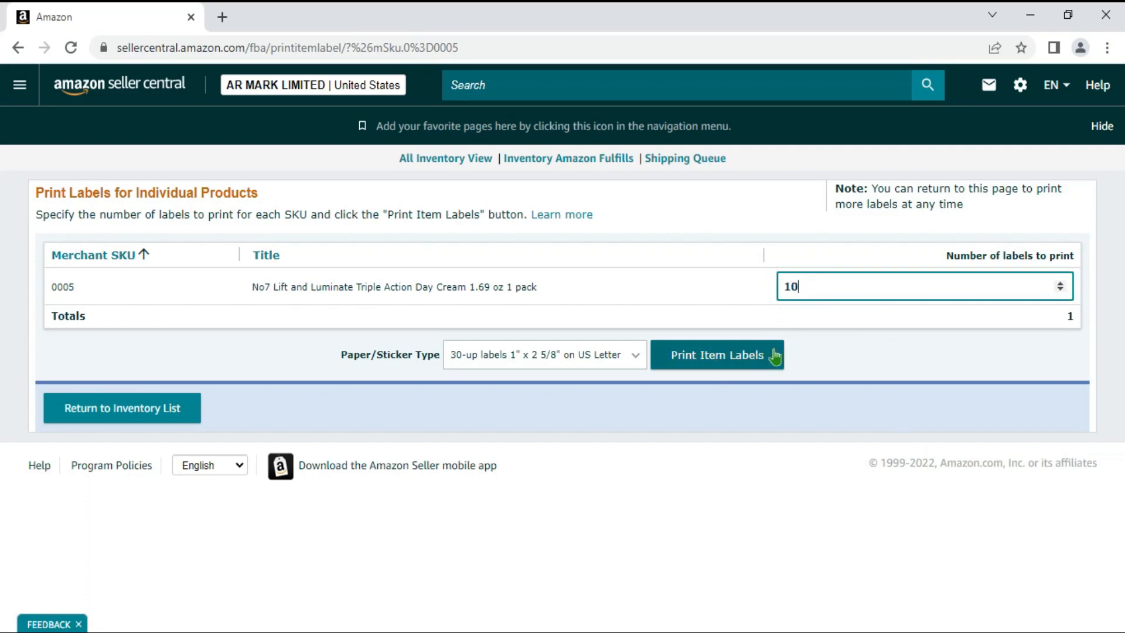
click(844, 373)
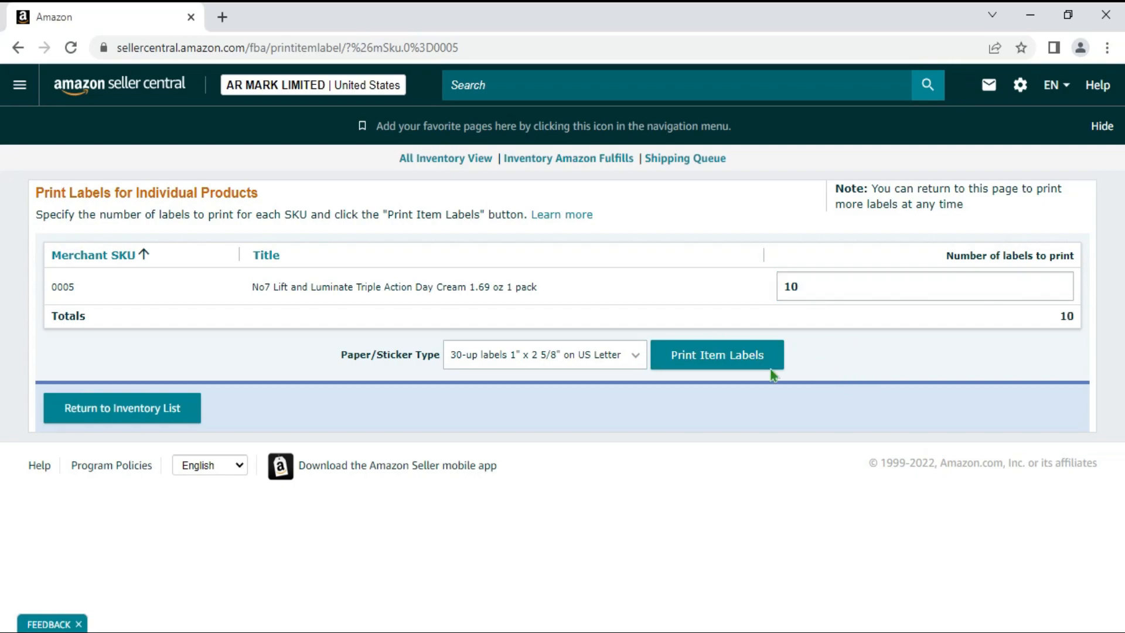
click(692, 364)
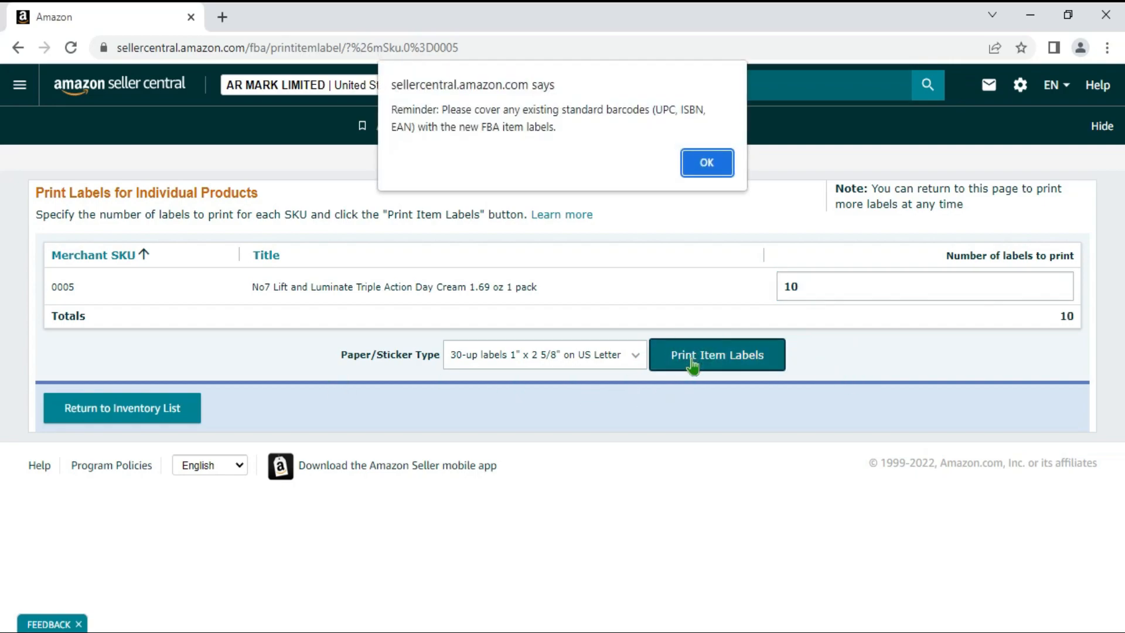
click(702, 162)
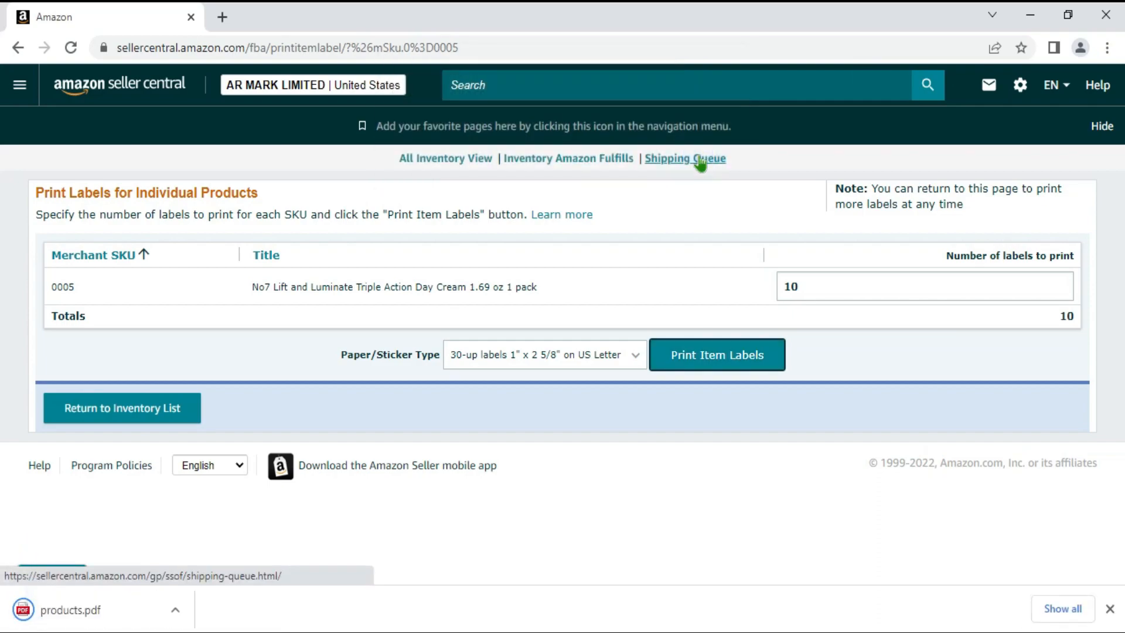
Open the downloaded products.pdf and examine the item labels throughout the page.
click(175, 610)
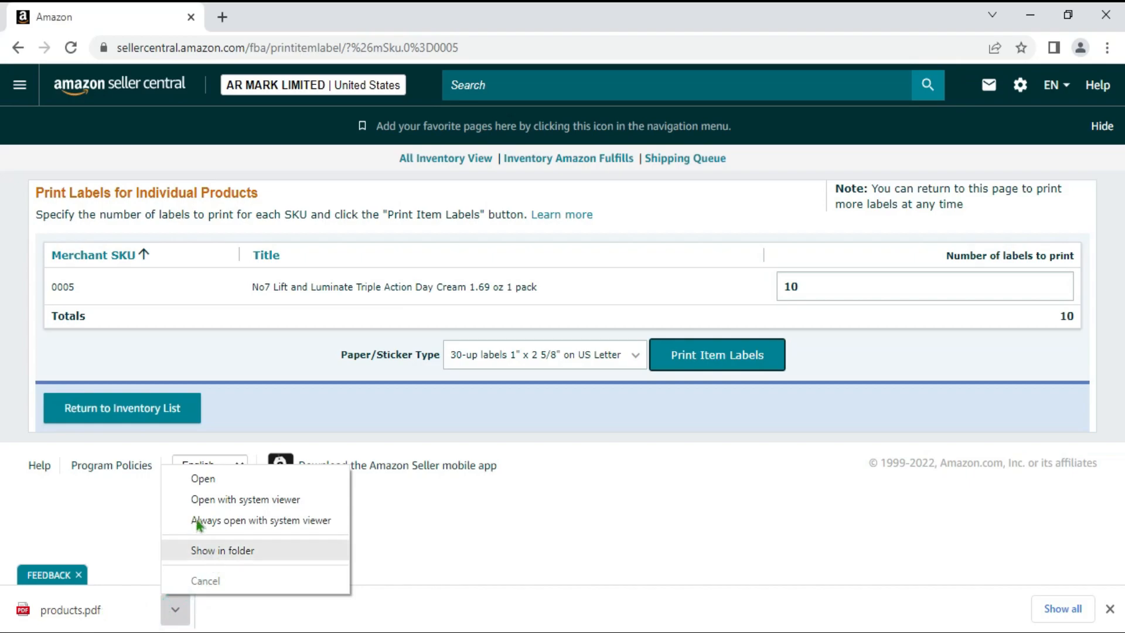
click(195, 480)
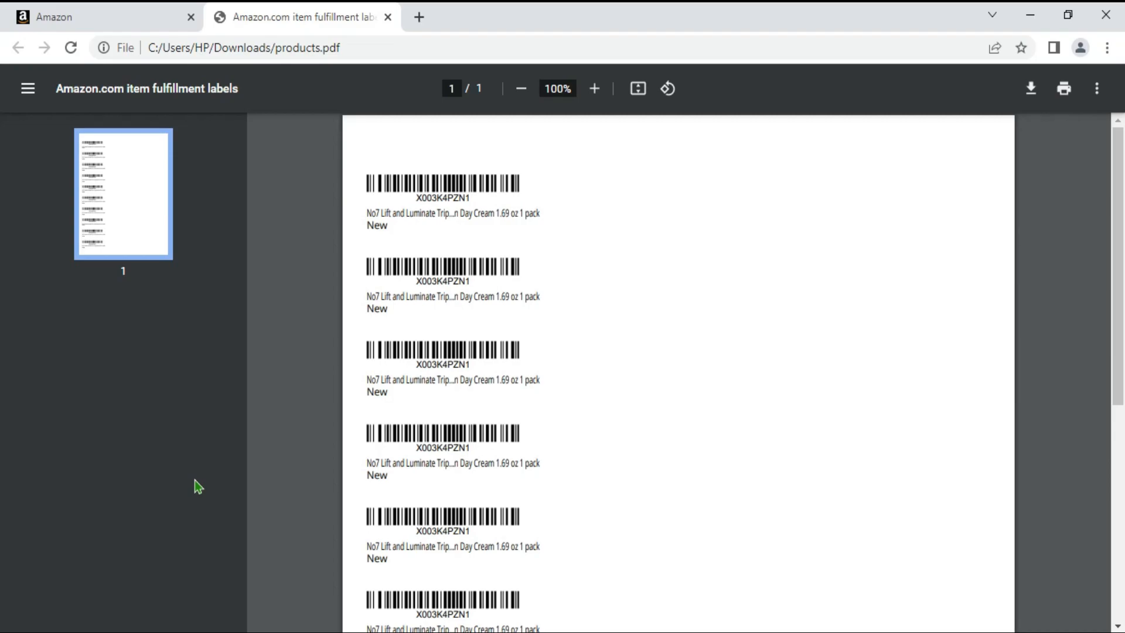
drag(1121, 309, 1091, 163)
Return to the inventory list and start Send/Replenish Inventory for the Disney Princess Ariel doll listing.
click(84, 15)
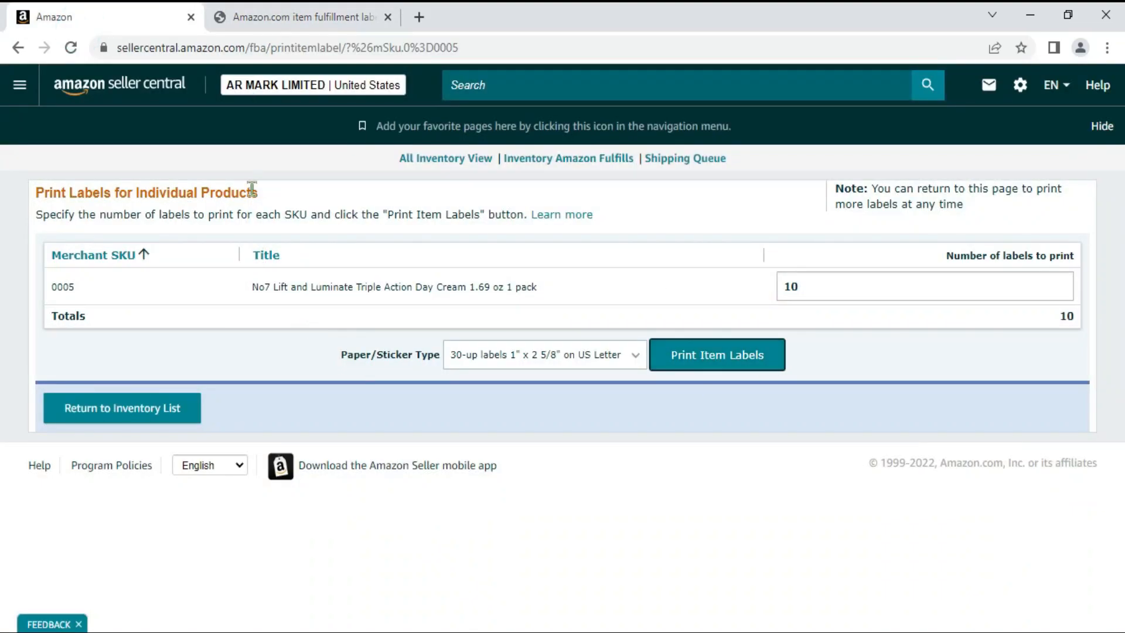
click(17, 49)
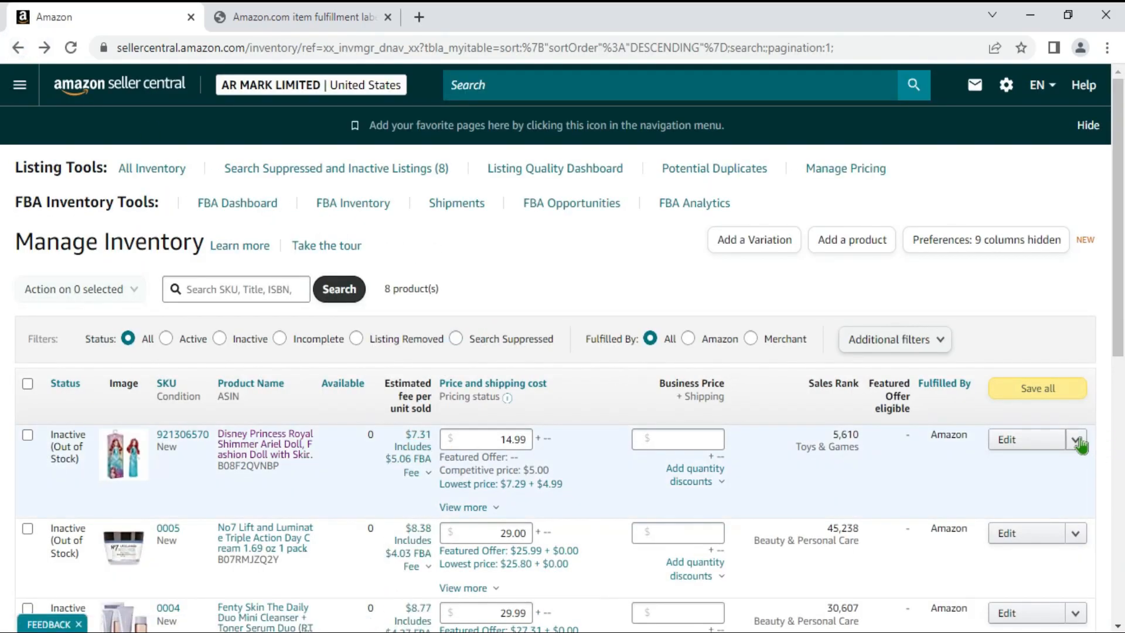
click(1077, 442)
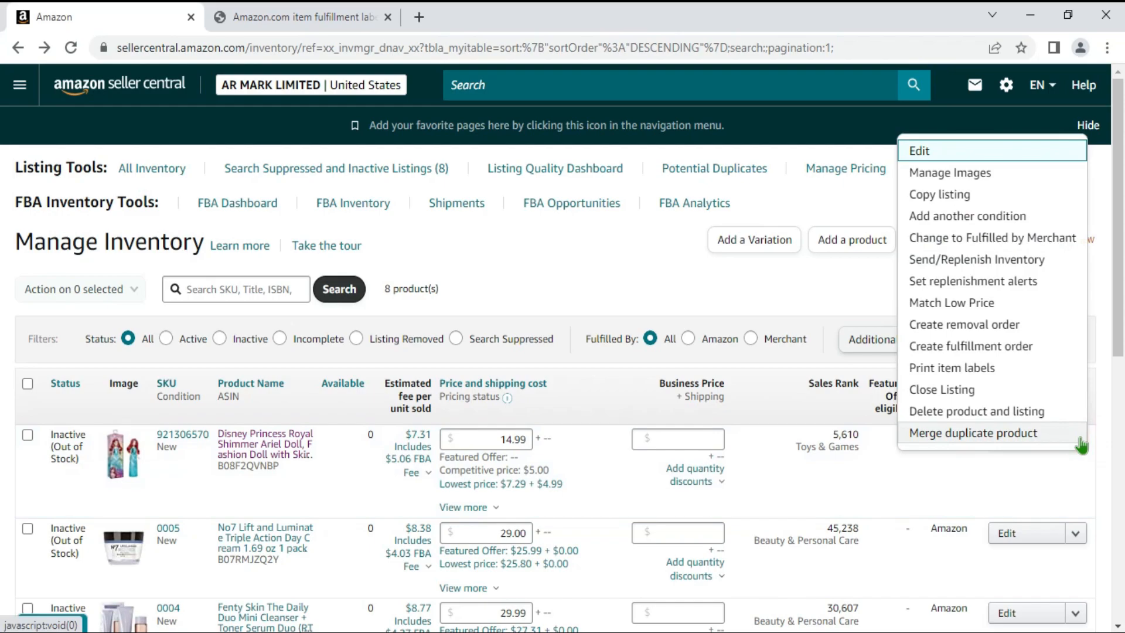
click(971, 269)
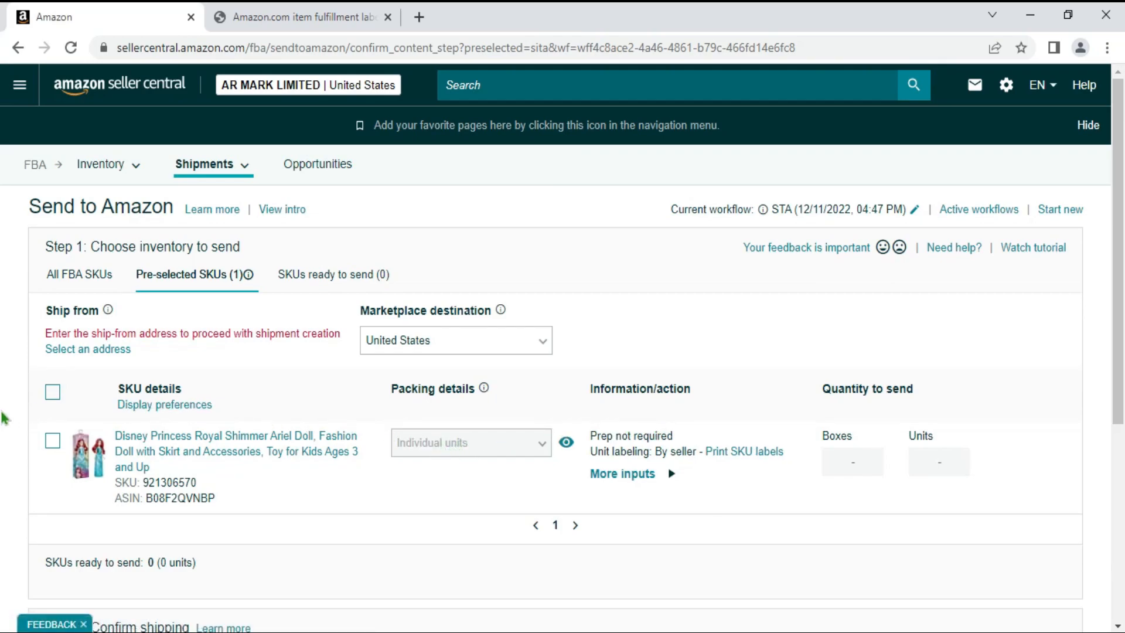
Select the Ariel doll SKU for sending and try to set its prep category to No prep needed.
click(52, 441)
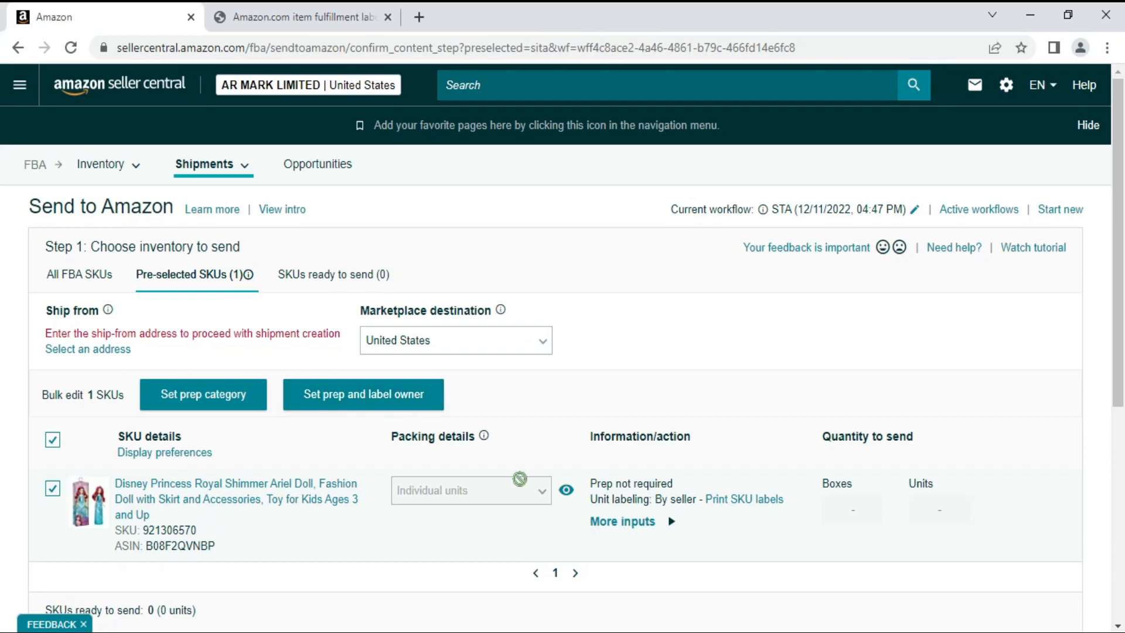
click(355, 557)
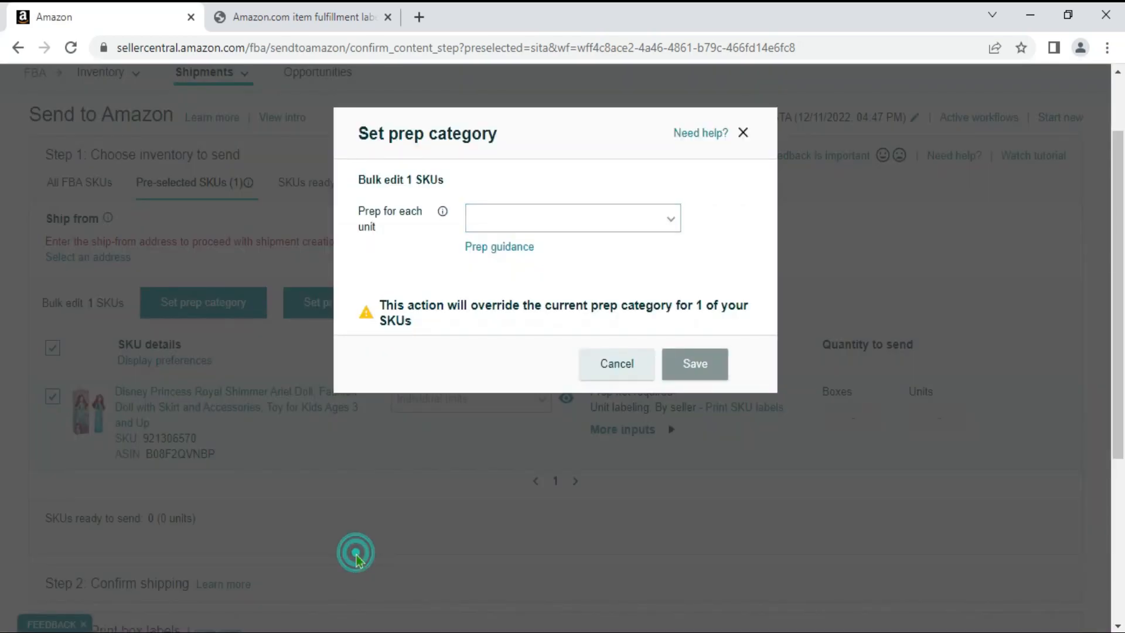
click(214, 300)
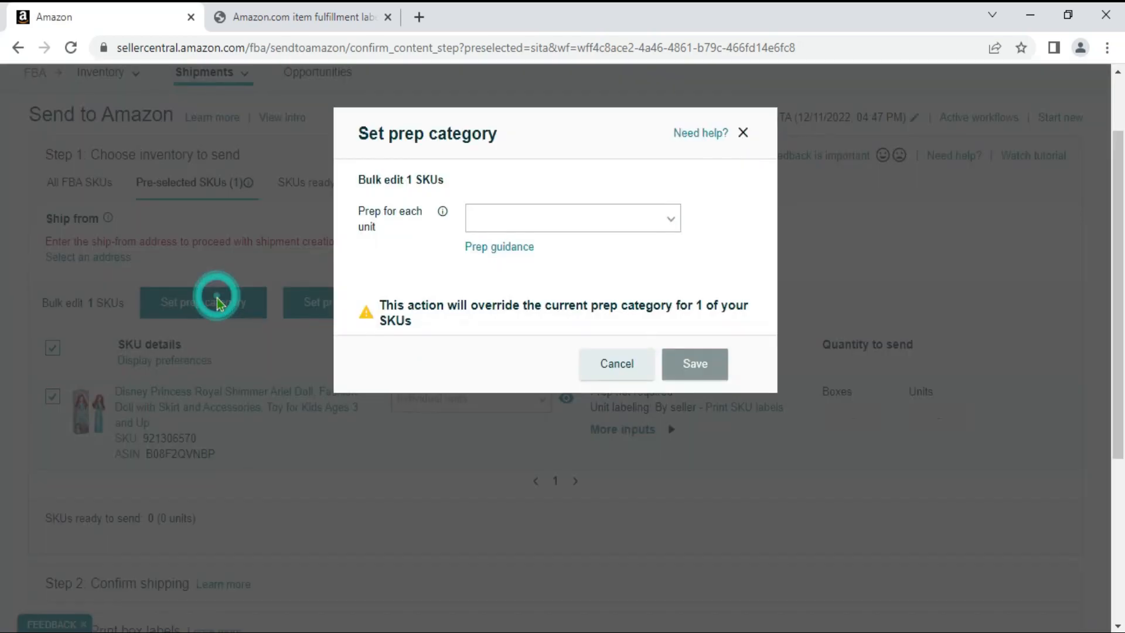
click(604, 220)
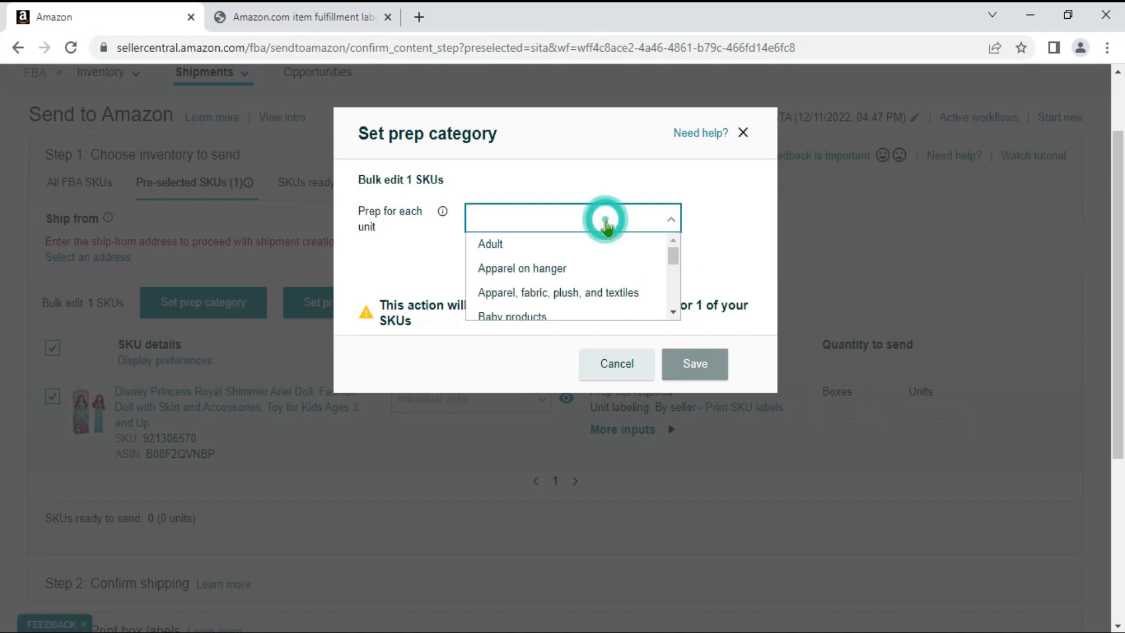
drag(673, 255, 678, 318)
click(611, 310)
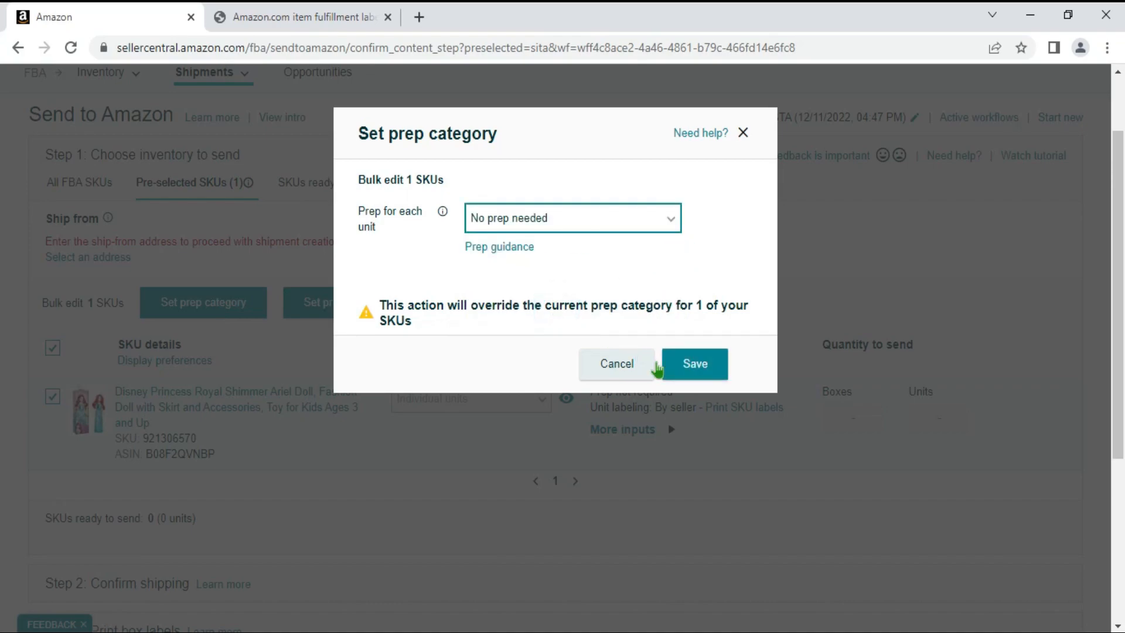
click(684, 367)
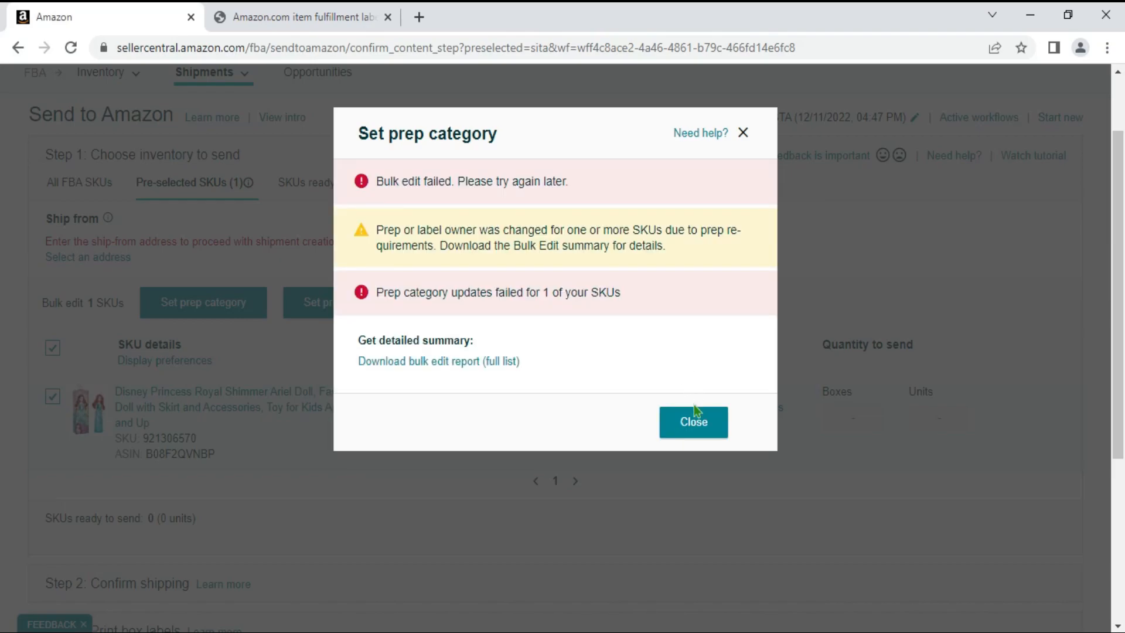
click(694, 431)
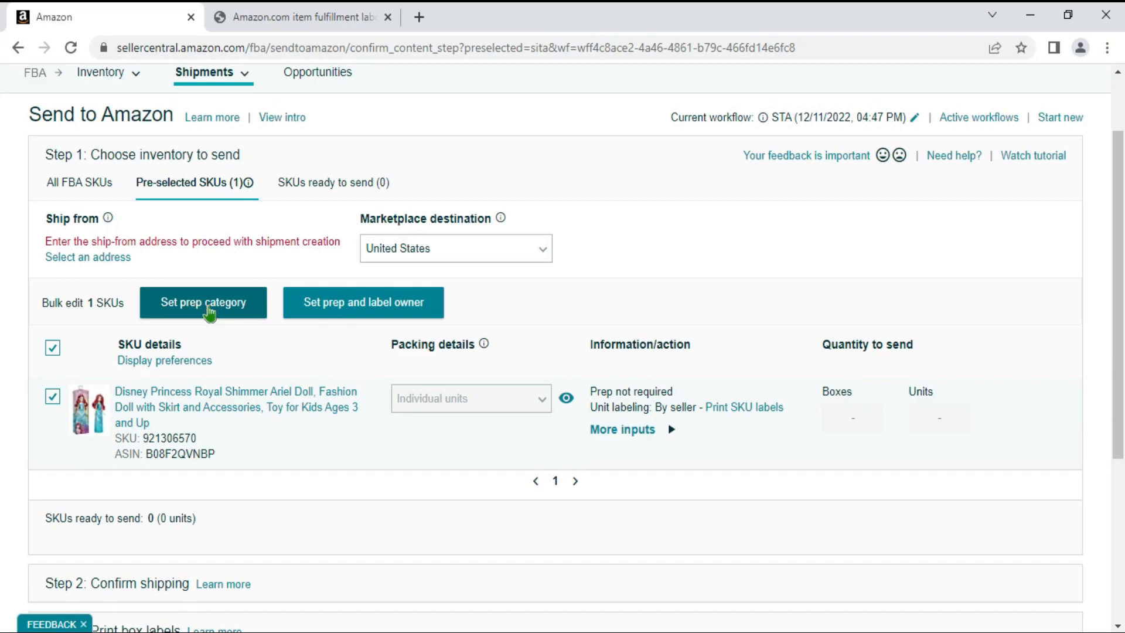
Save By seller as both the prep owner and the label owner for the Ariel doll SKU's selected packing template.
click(393, 305)
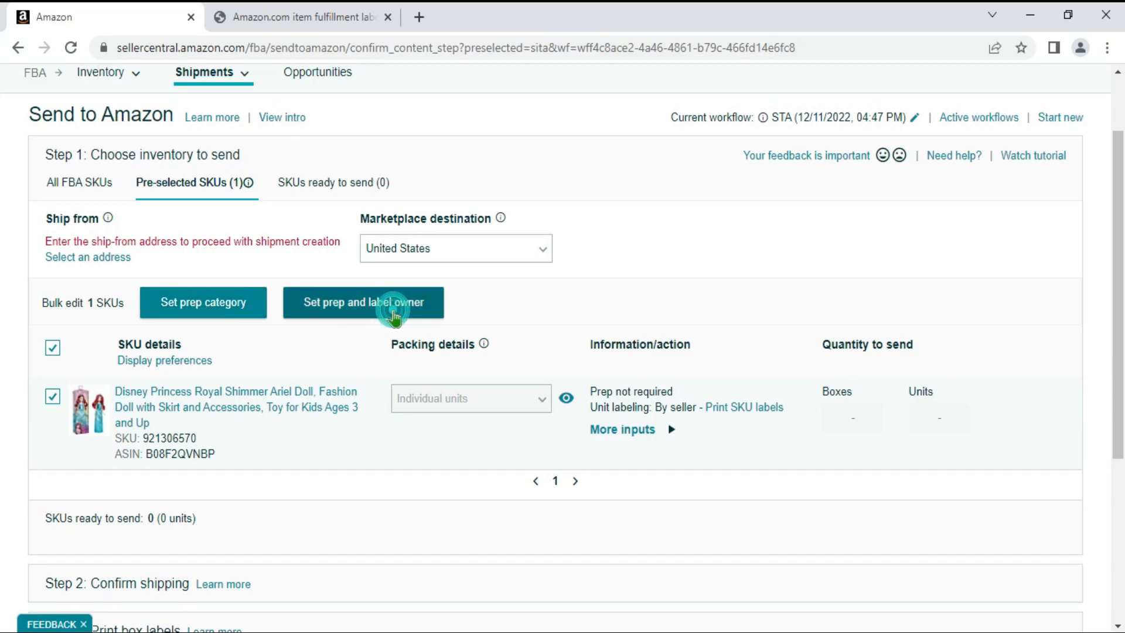
click(549, 316)
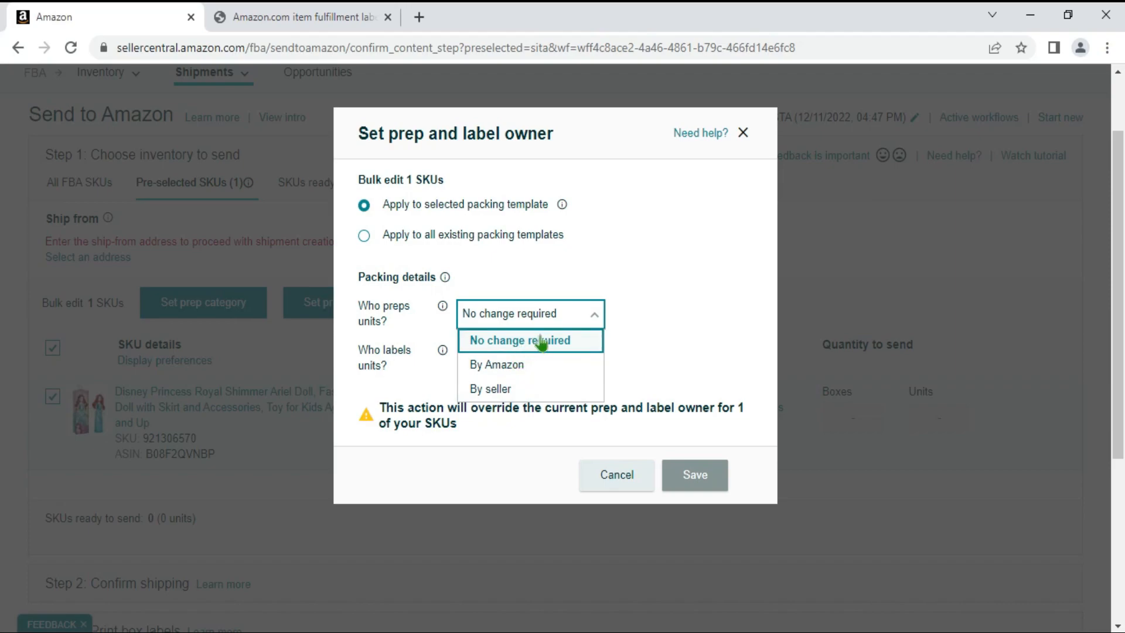
click(658, 330)
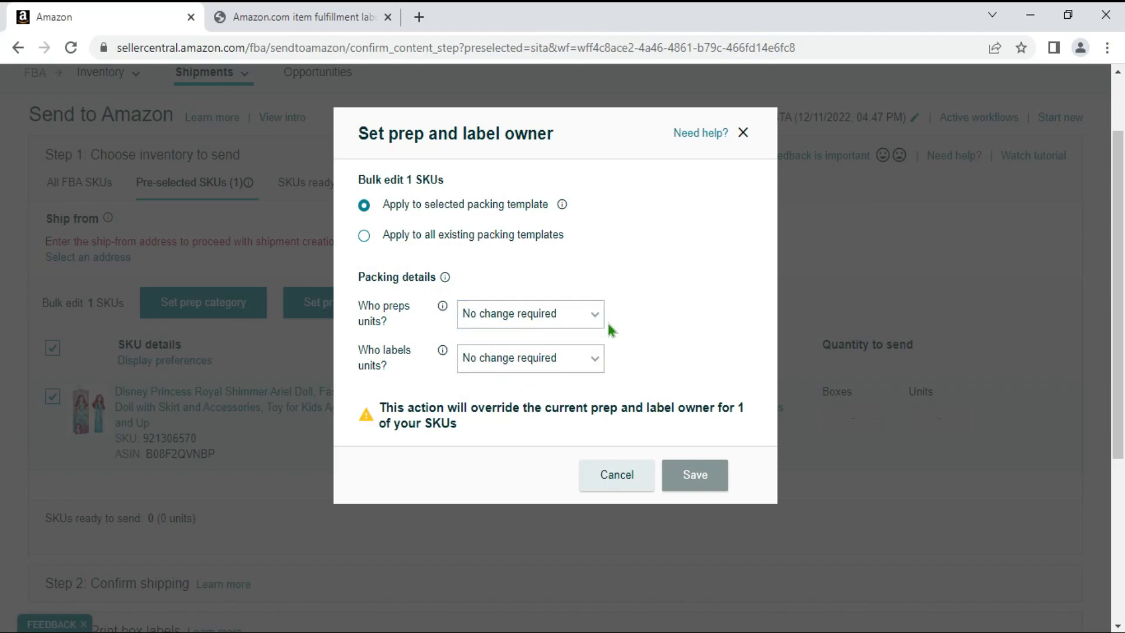
click(520, 312)
click(497, 389)
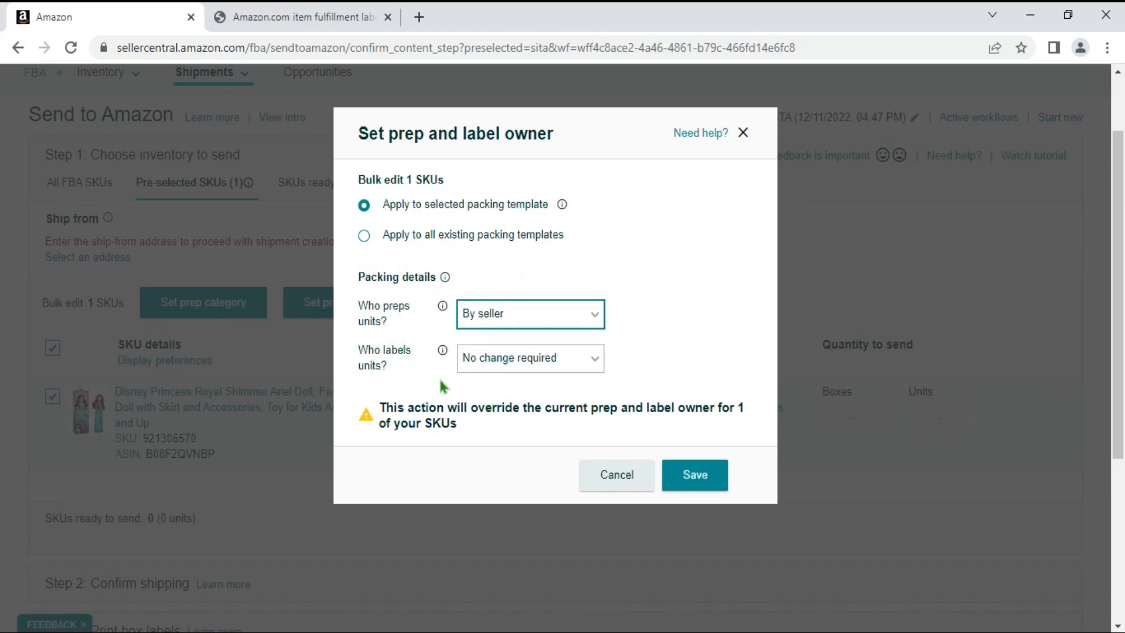
click(534, 360)
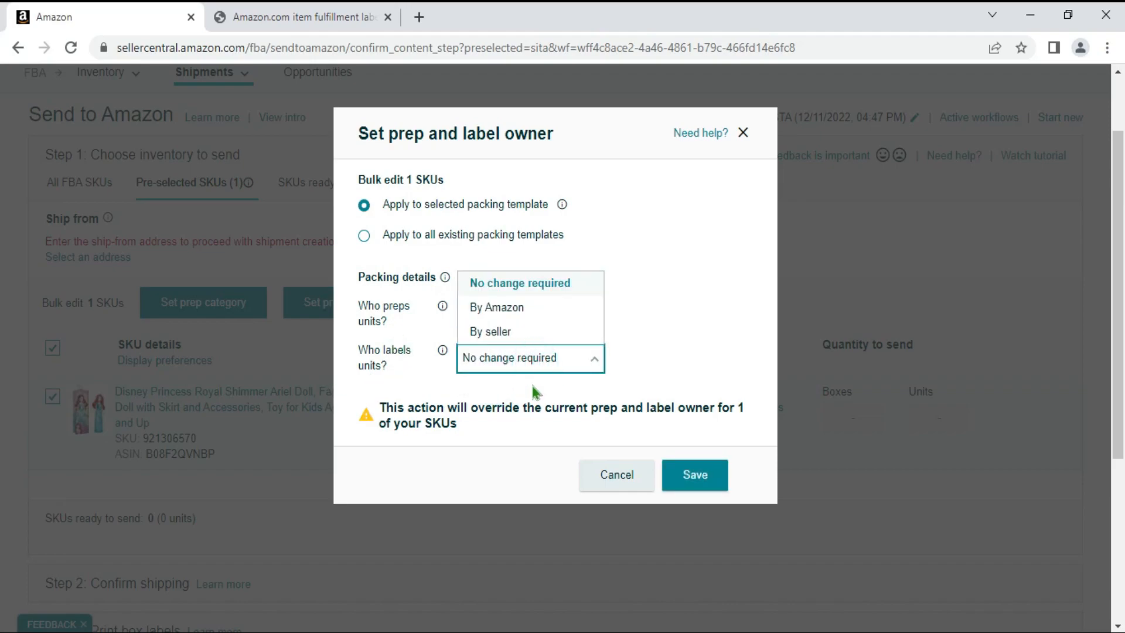
click(498, 331)
click(702, 480)
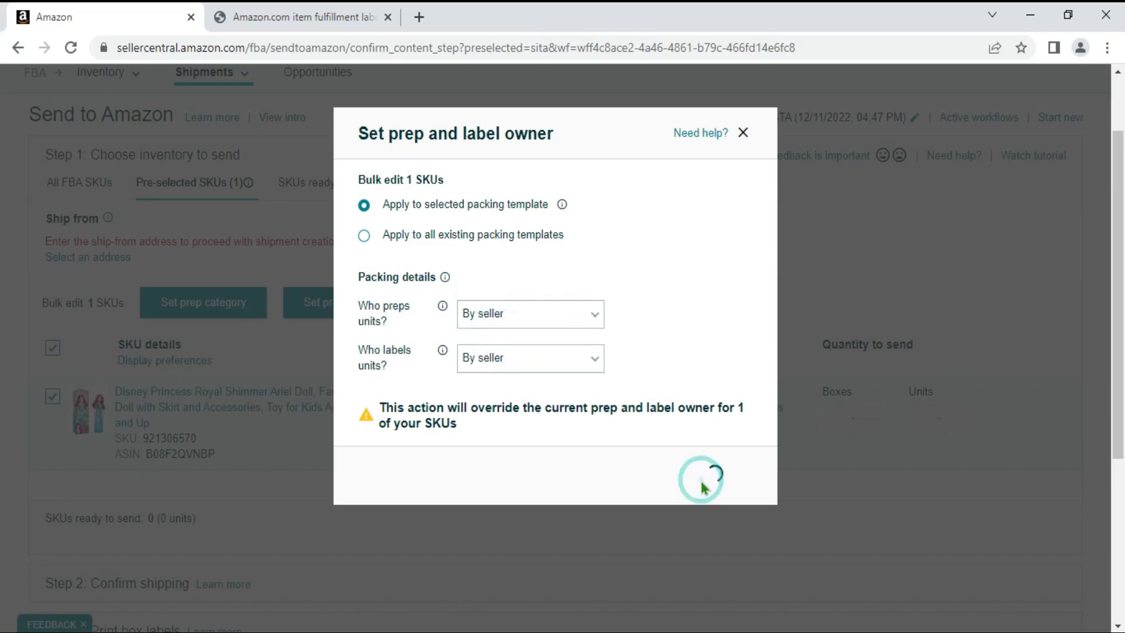
click(691, 359)
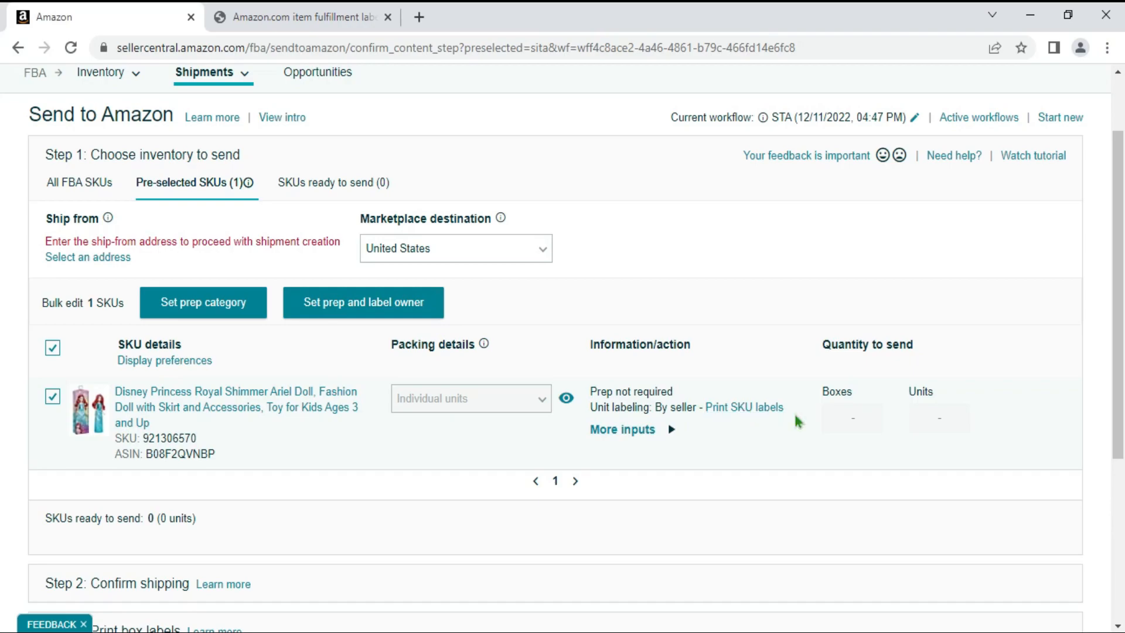
Try to enter the number of boxes to send for the Ariel doll SKU.
click(854, 413)
click(851, 411)
click(844, 411)
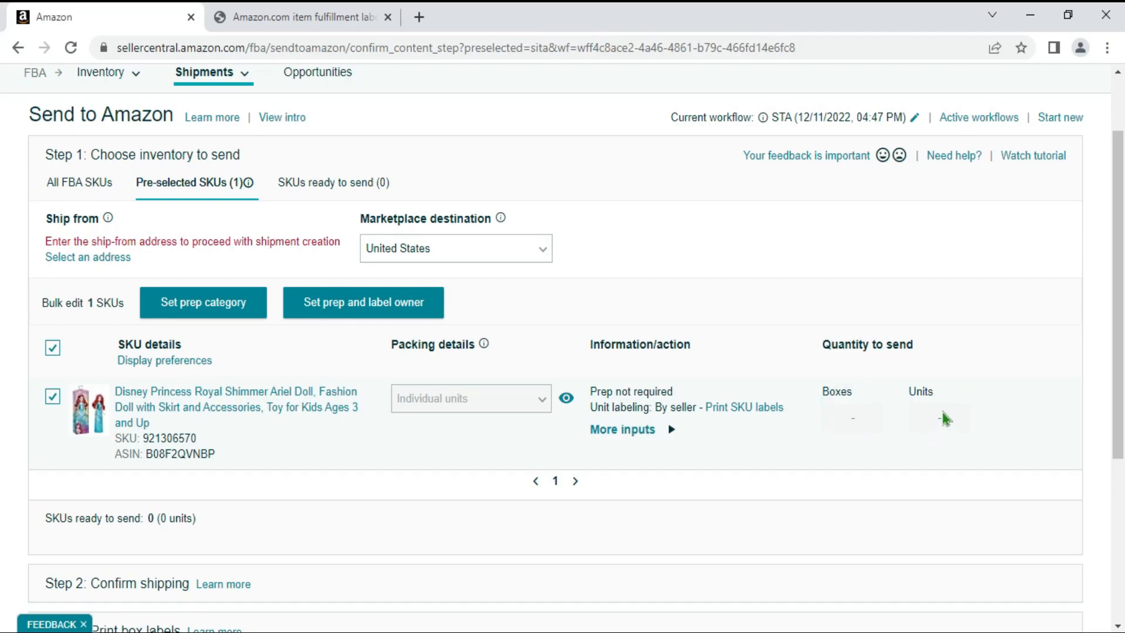